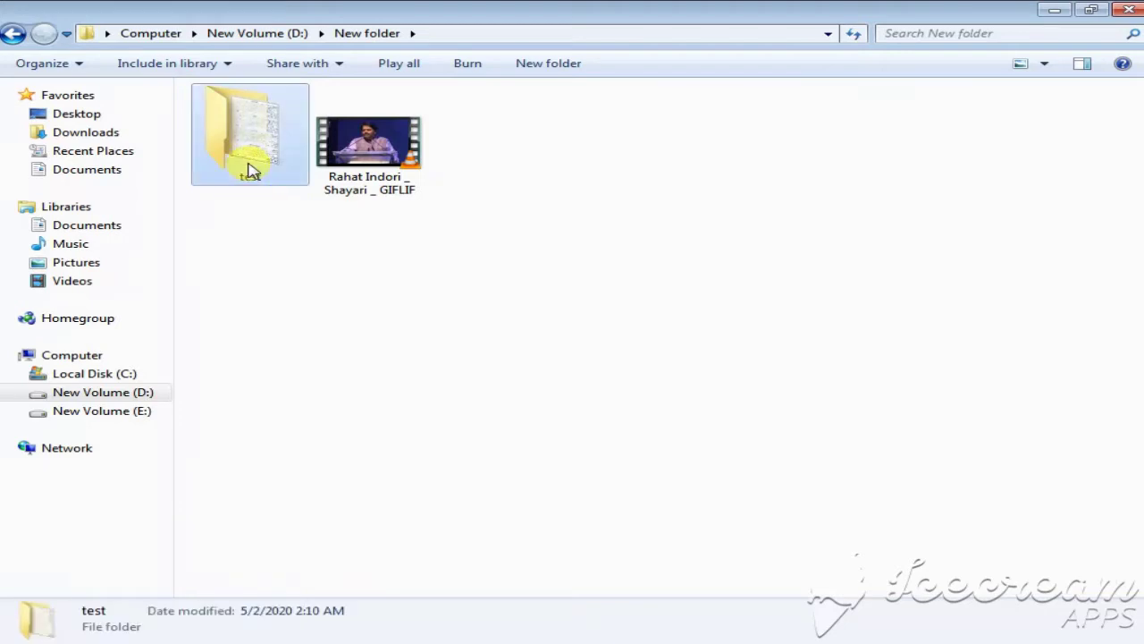
right_click(239, 157)
left_click(347, 457)
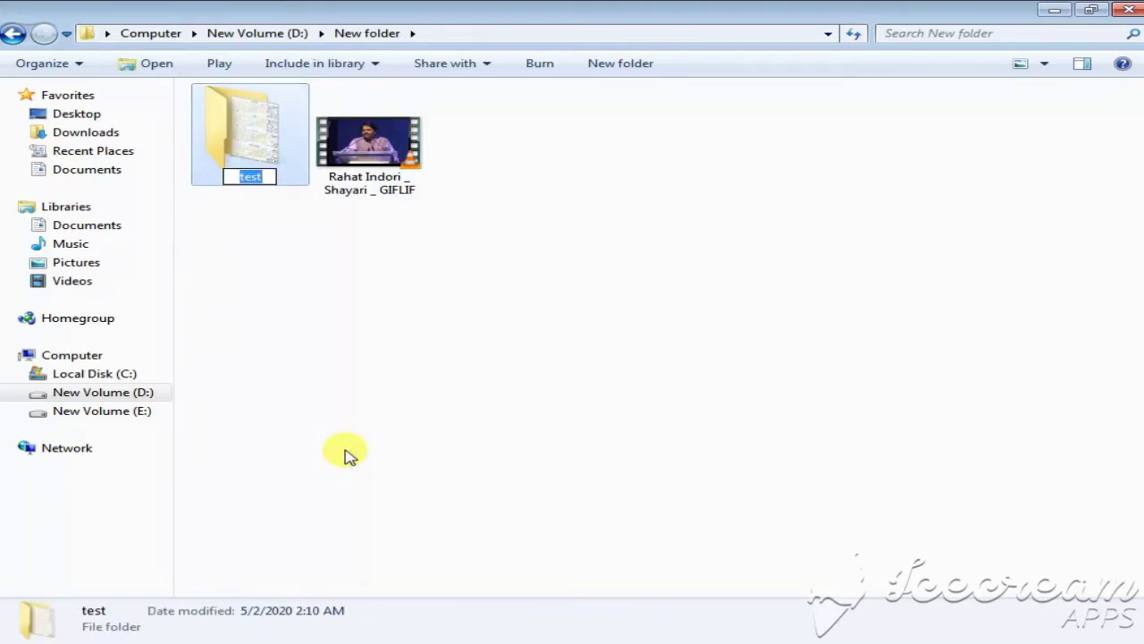
key("Return")
left_click(357, 352)
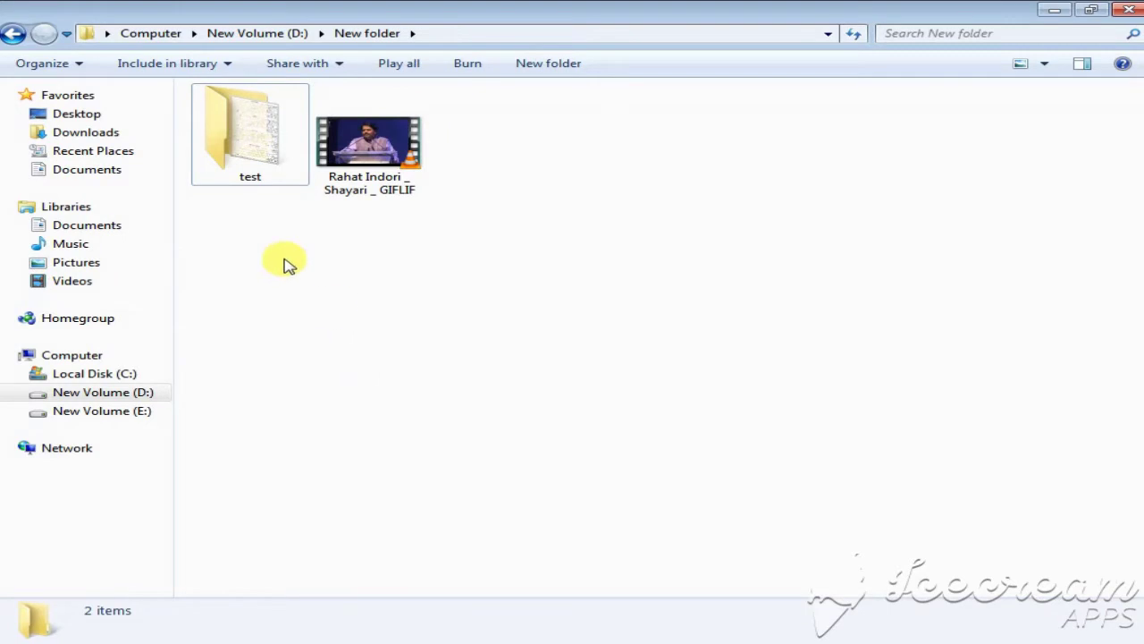
right_click(251, 157)
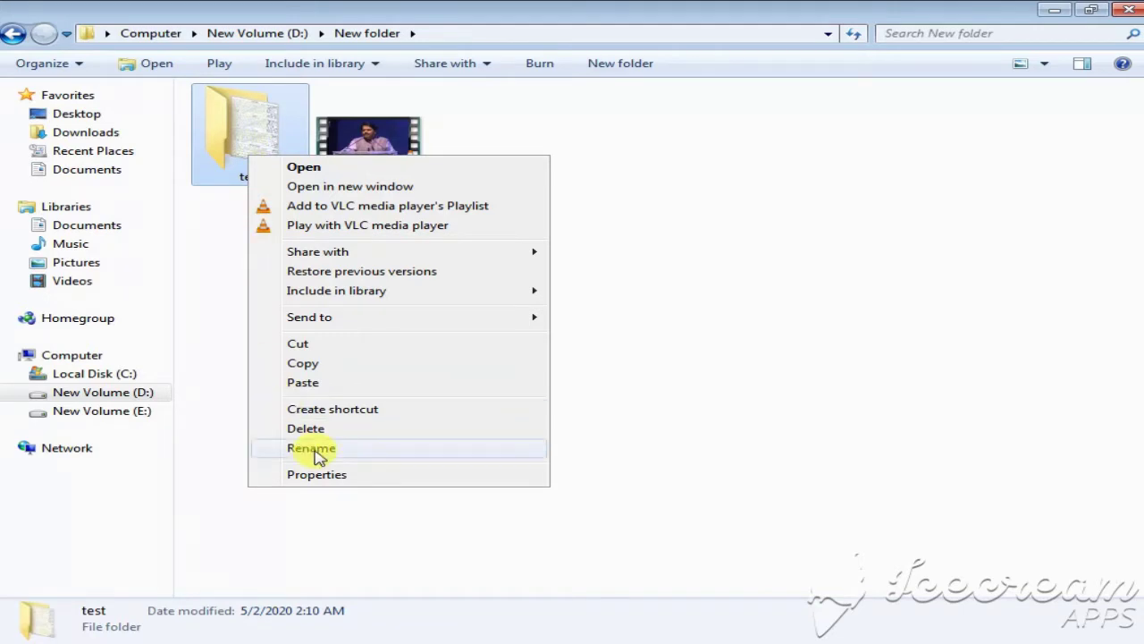
left_click(677, 352)
Step: Rename the folder "test" to "songs"
right_click(246, 167)
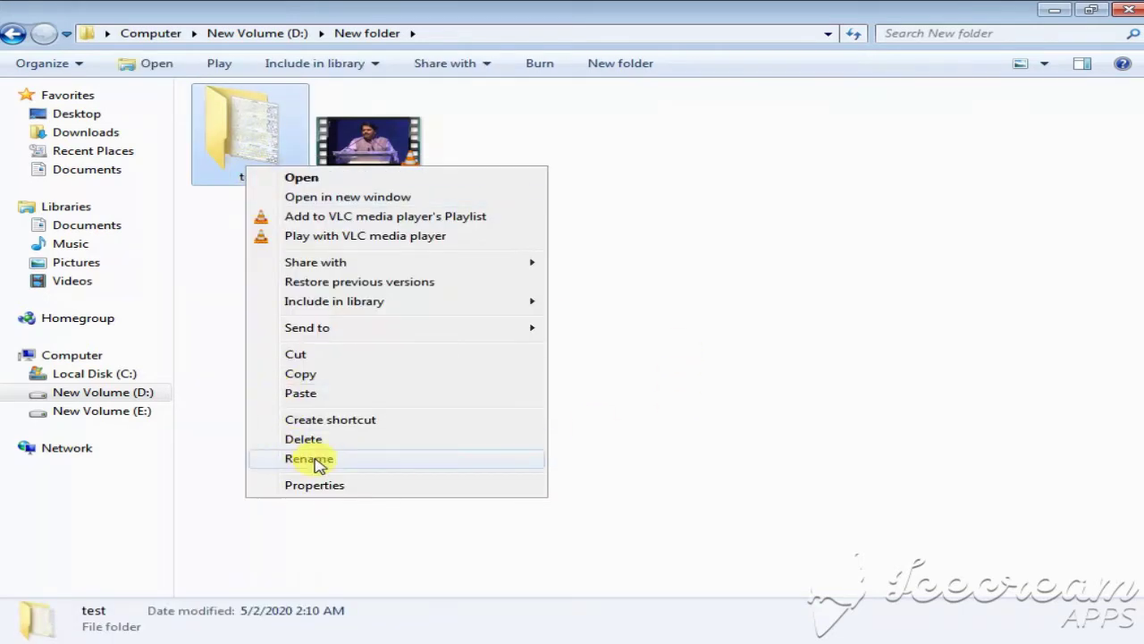
left_click(318, 458)
type("songs")
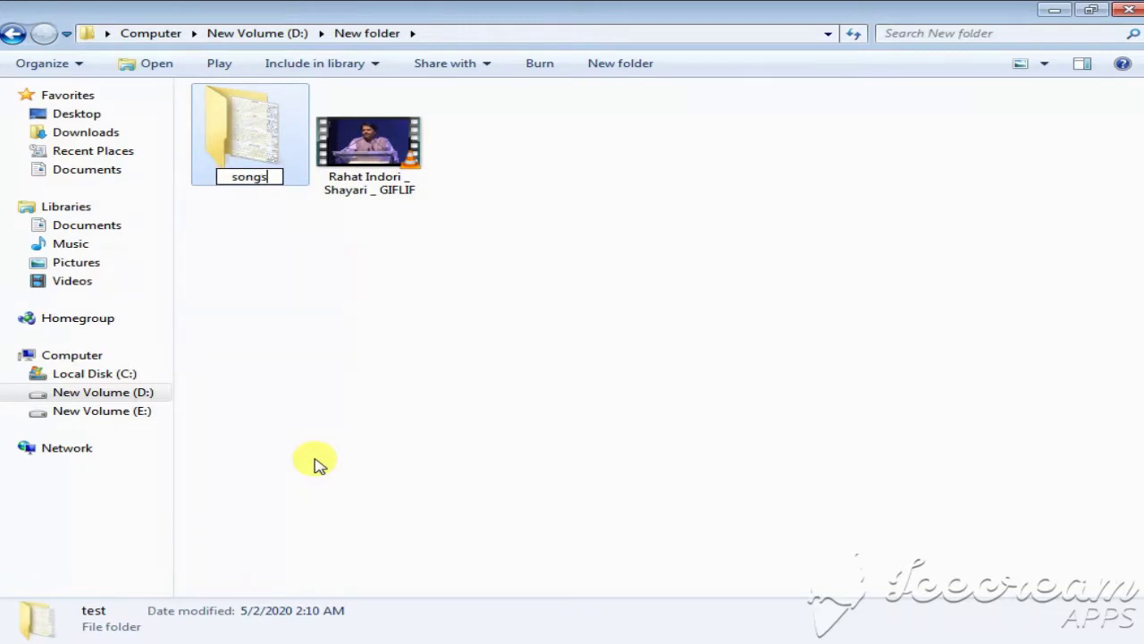
key("Return")
Step: Open the icon selection for the songs folder from its customization properties
right_click(253, 171)
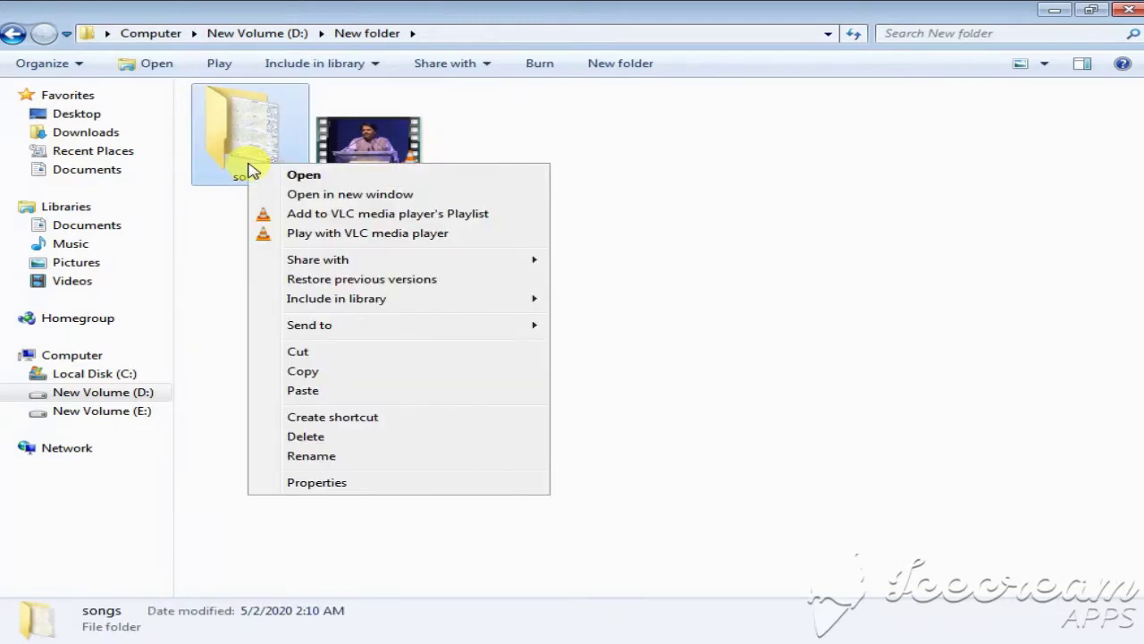
left_click(324, 492)
left_click_drag(510, 184, 589, 119)
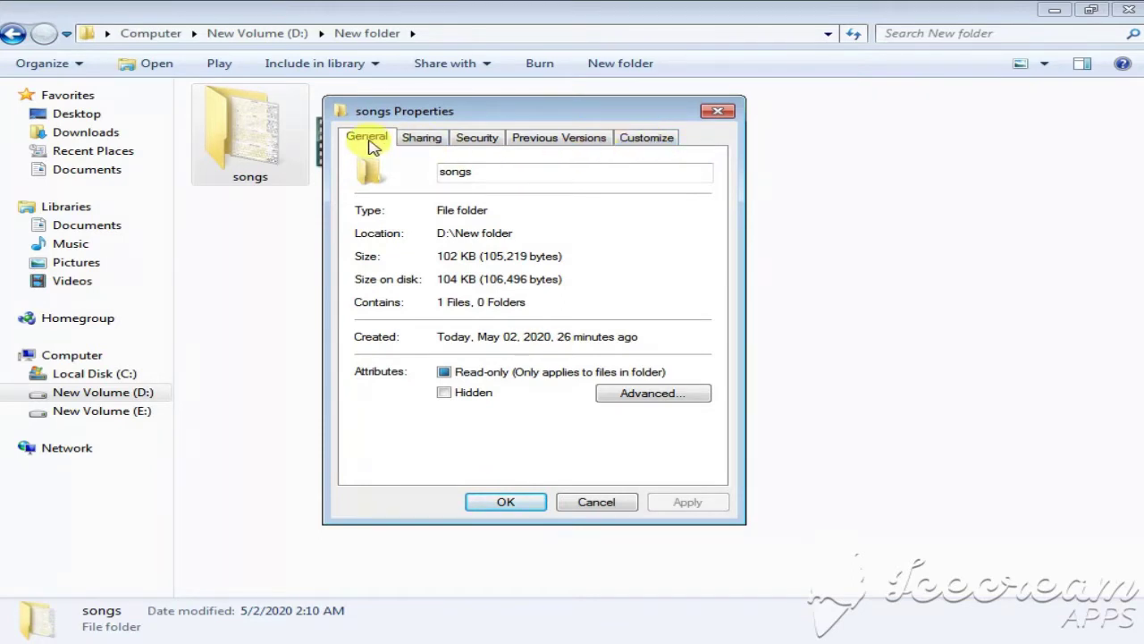
left_click(651, 141)
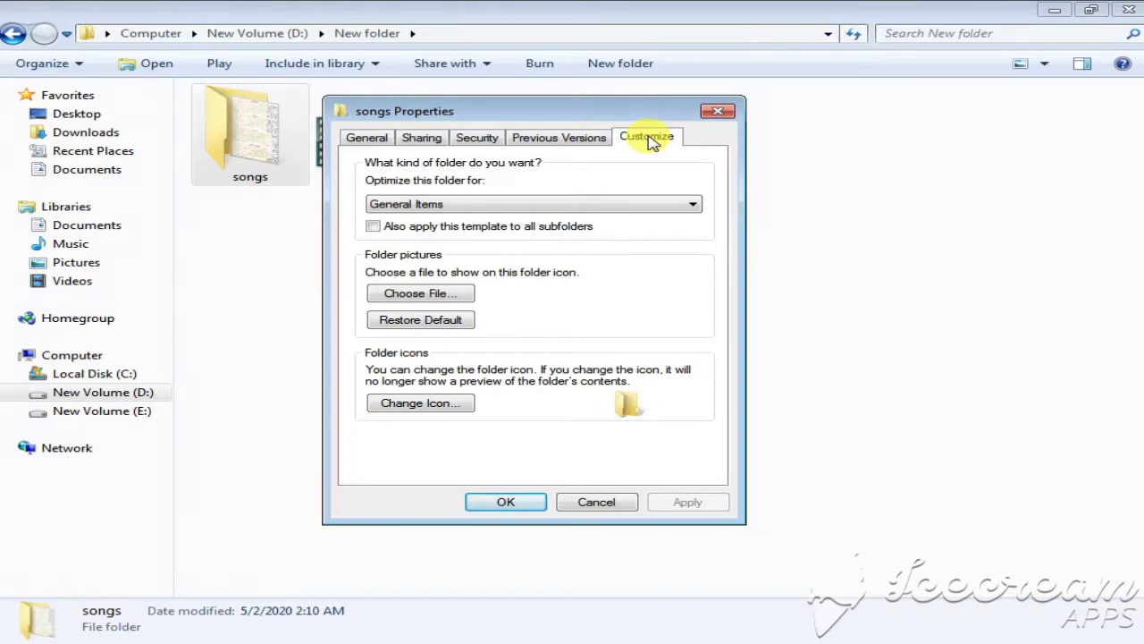
left_click(418, 410)
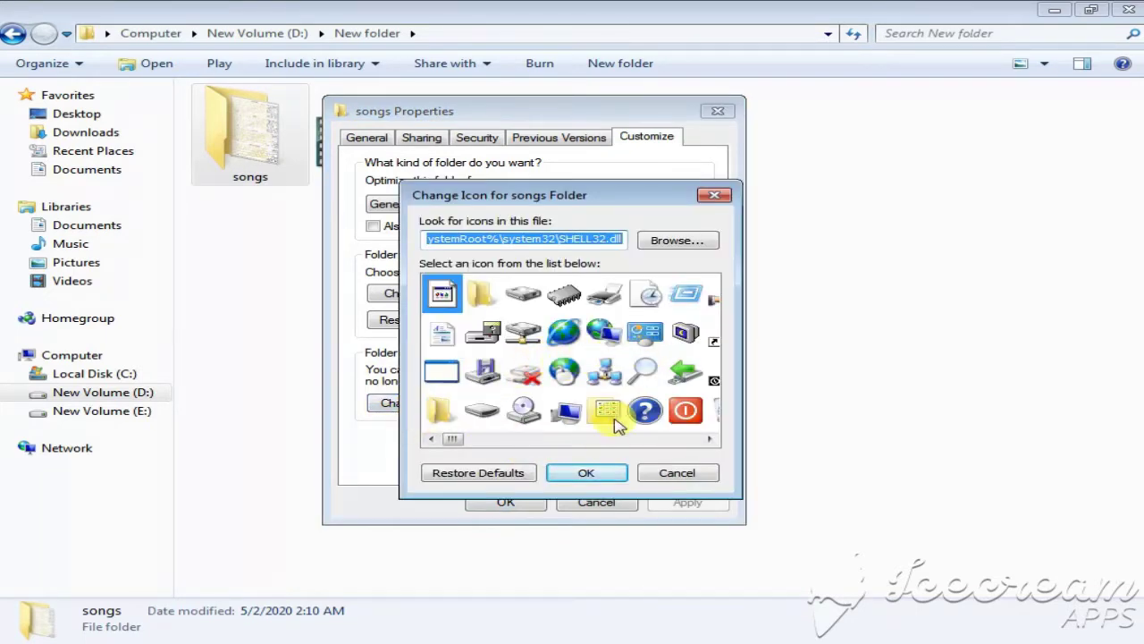
left_click_drag(456, 441, 461, 442)
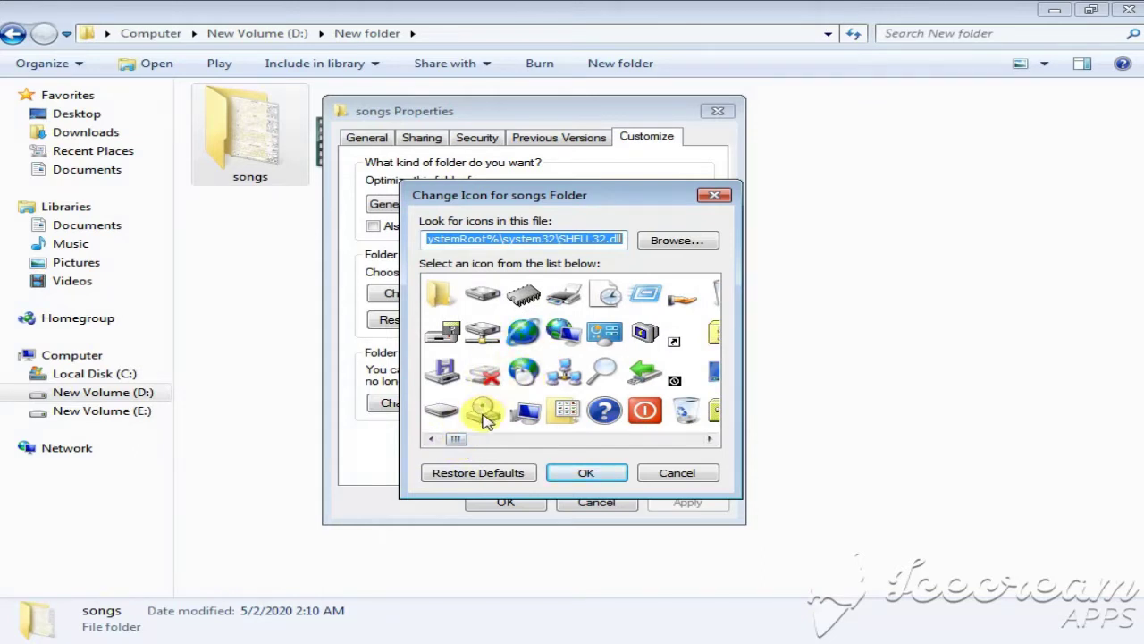
left_click(480, 409)
left_click(490, 377)
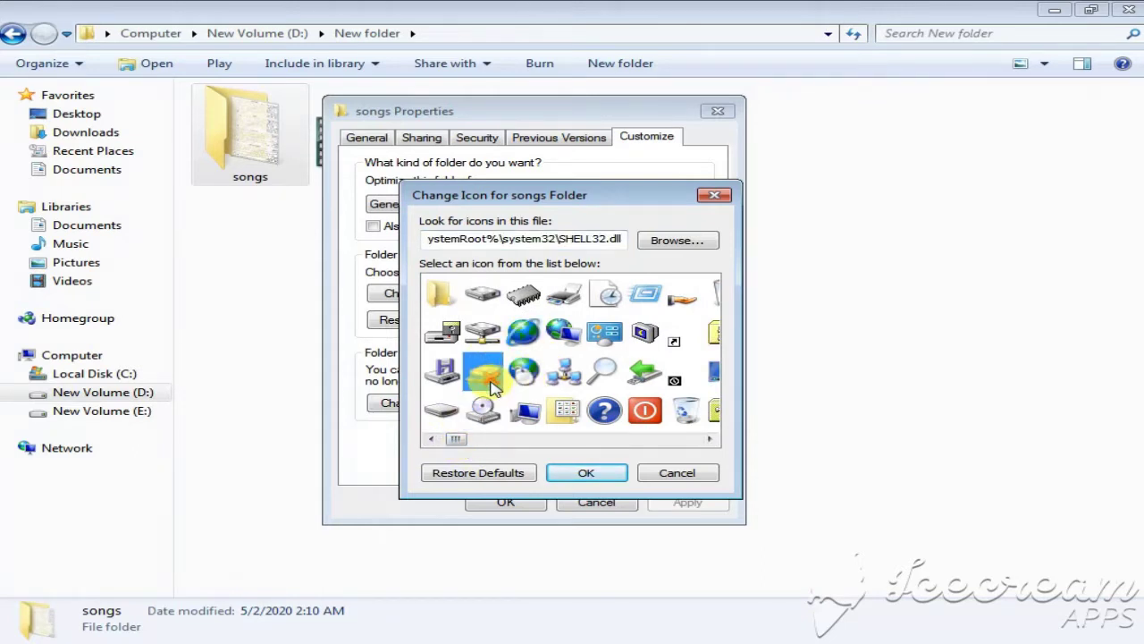
left_click(607, 339)
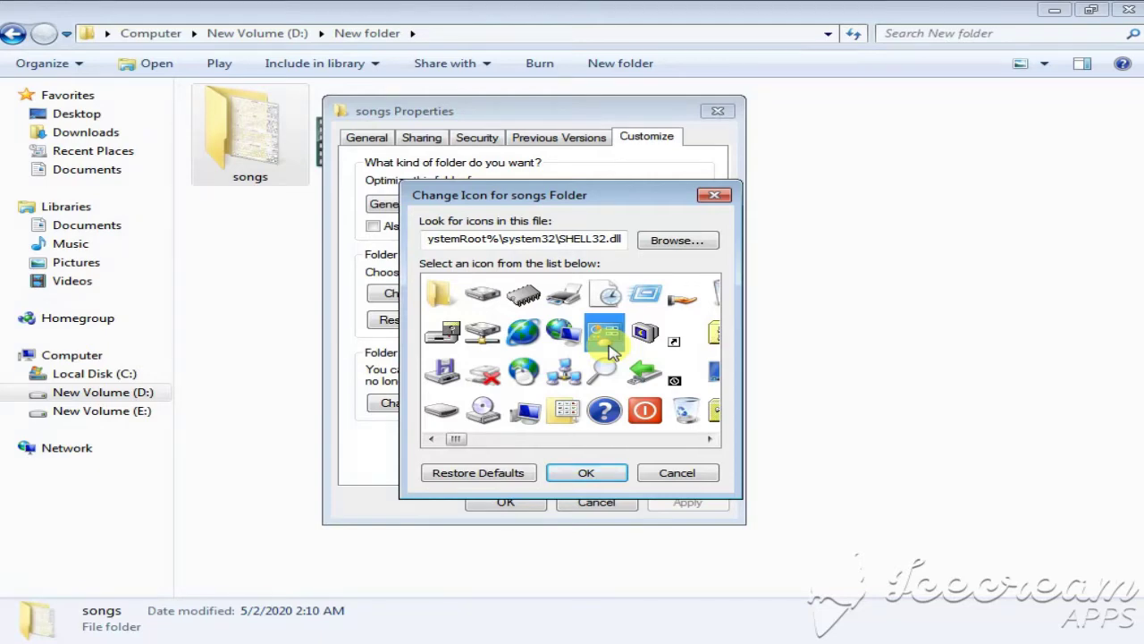
left_click(642, 374)
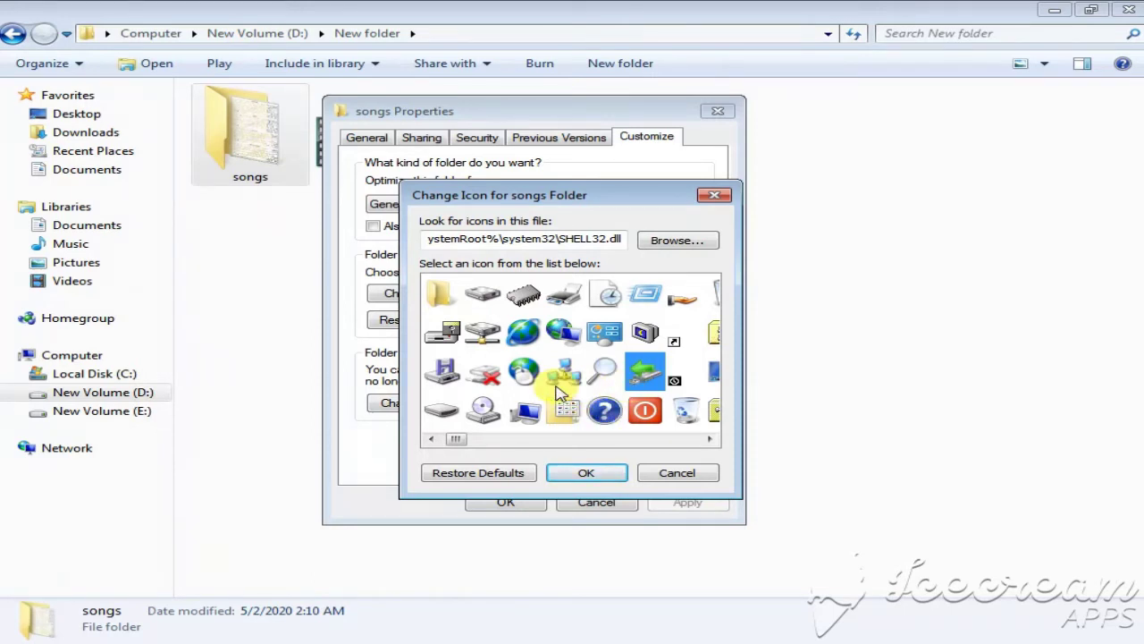
Step: Choose the blue music note from the SHELL32.dll icons as the songs folder's icon
left_click_drag(458, 439, 502, 445)
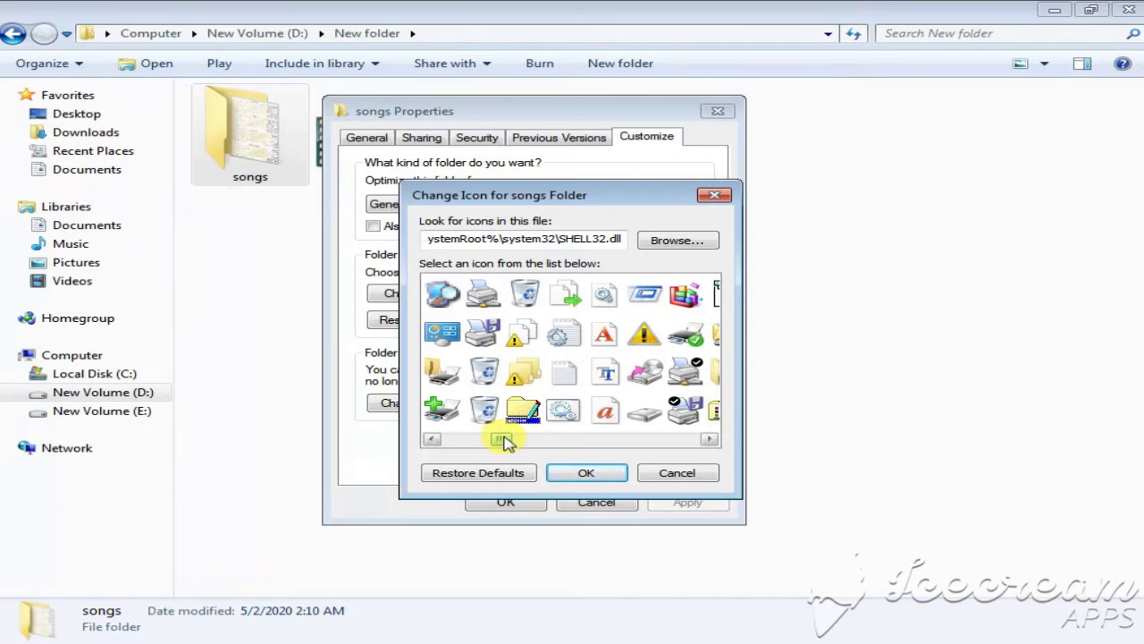
left_click_drag(505, 443, 542, 443)
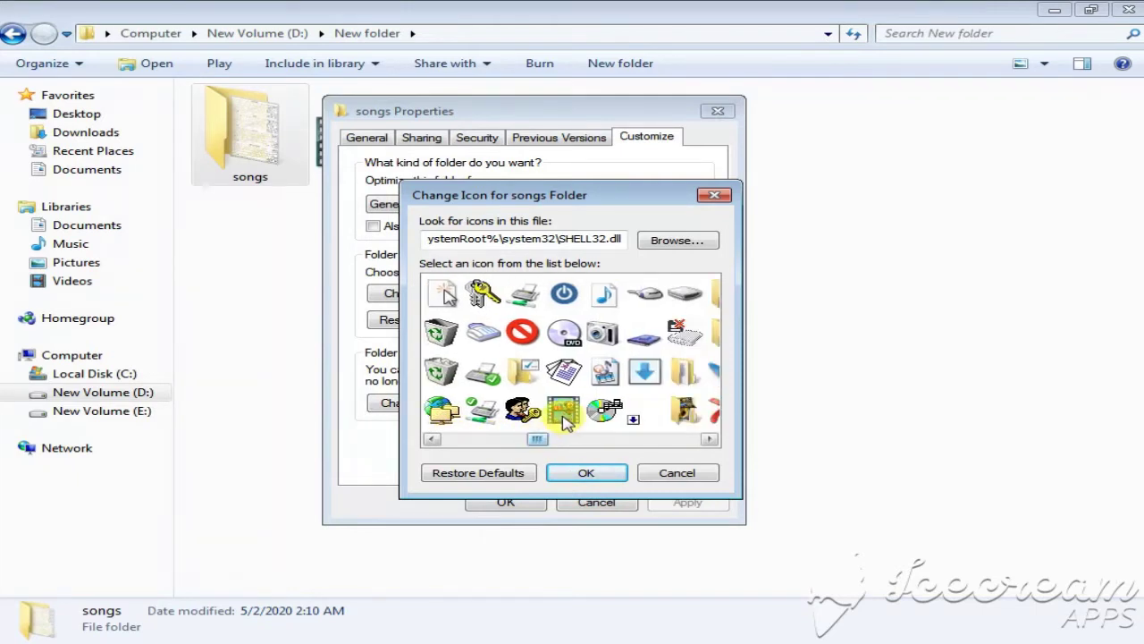
left_click(559, 409)
scroll(547, 428, "down", 1)
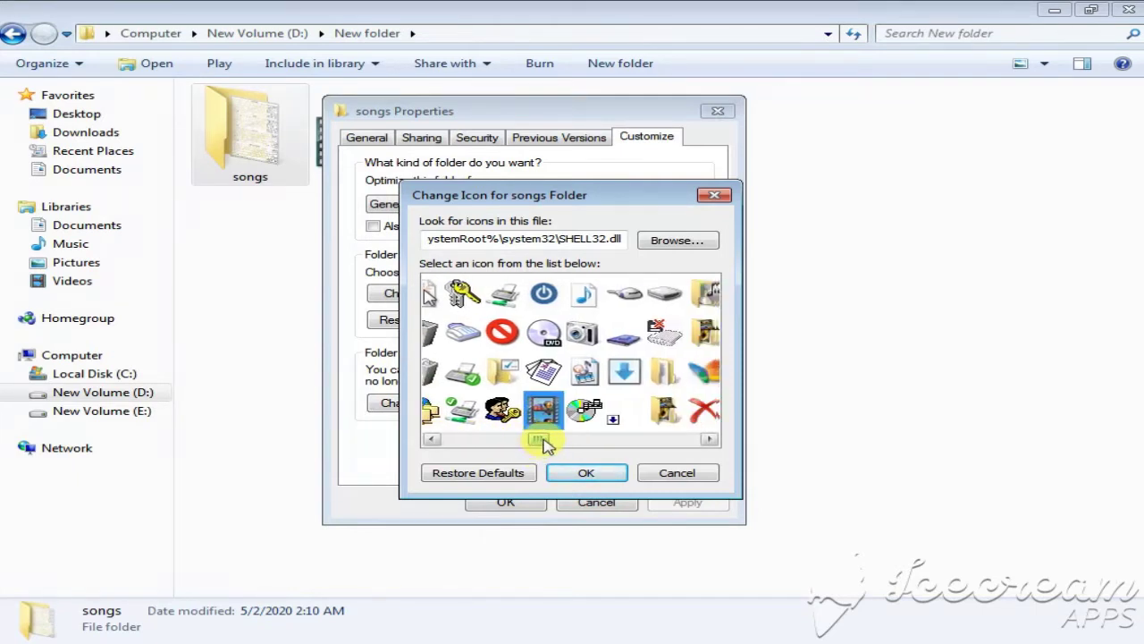
double_click(566, 295)
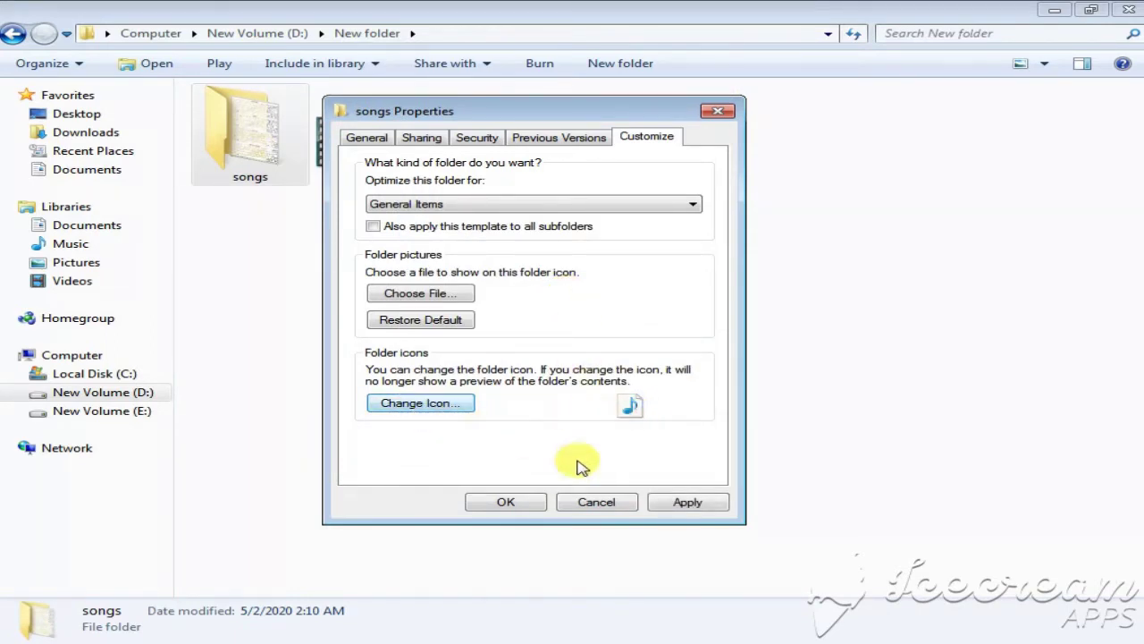
Step: Apply the new icon to the songs folder, close its properties and refresh the folder view
left_click(688, 503)
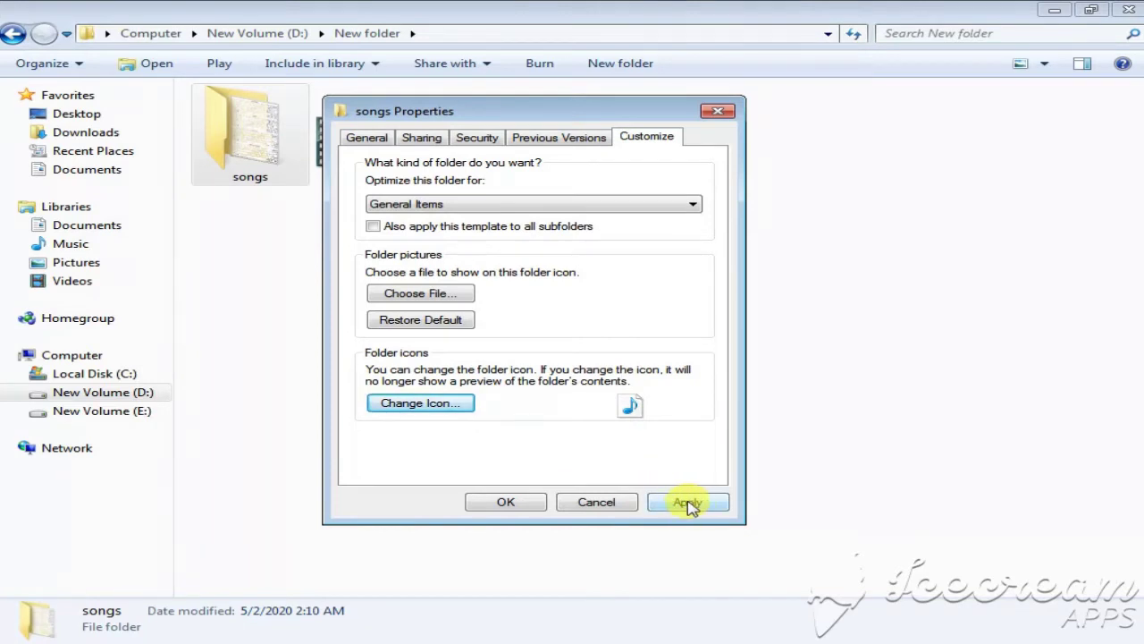
left_click(506, 503)
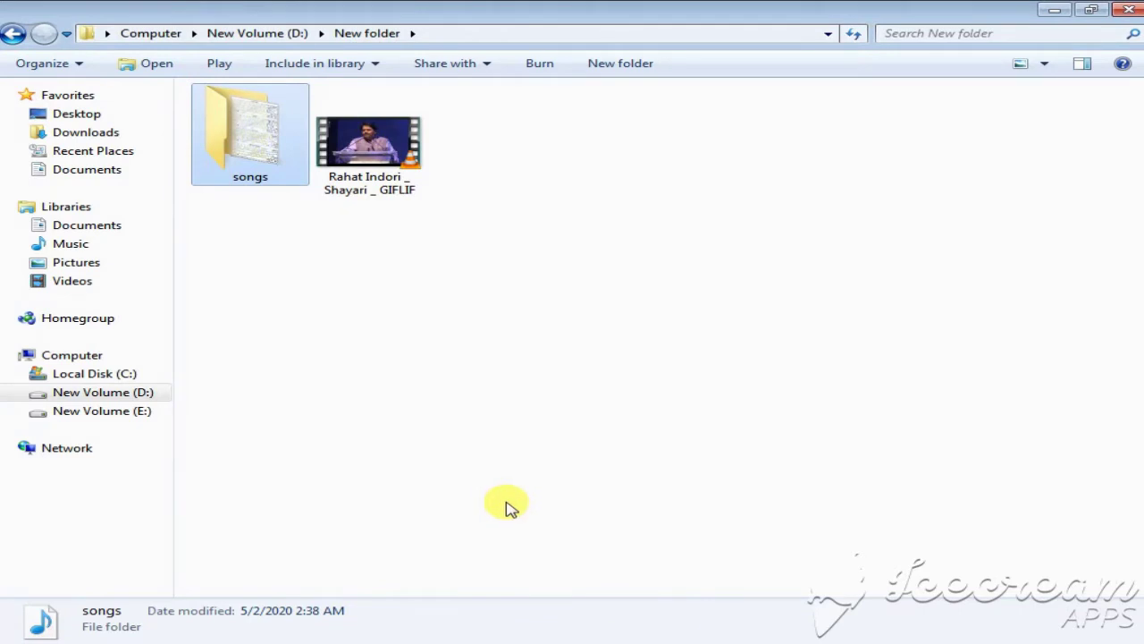
left_click(395, 399)
right_click(390, 328)
left_click(452, 404)
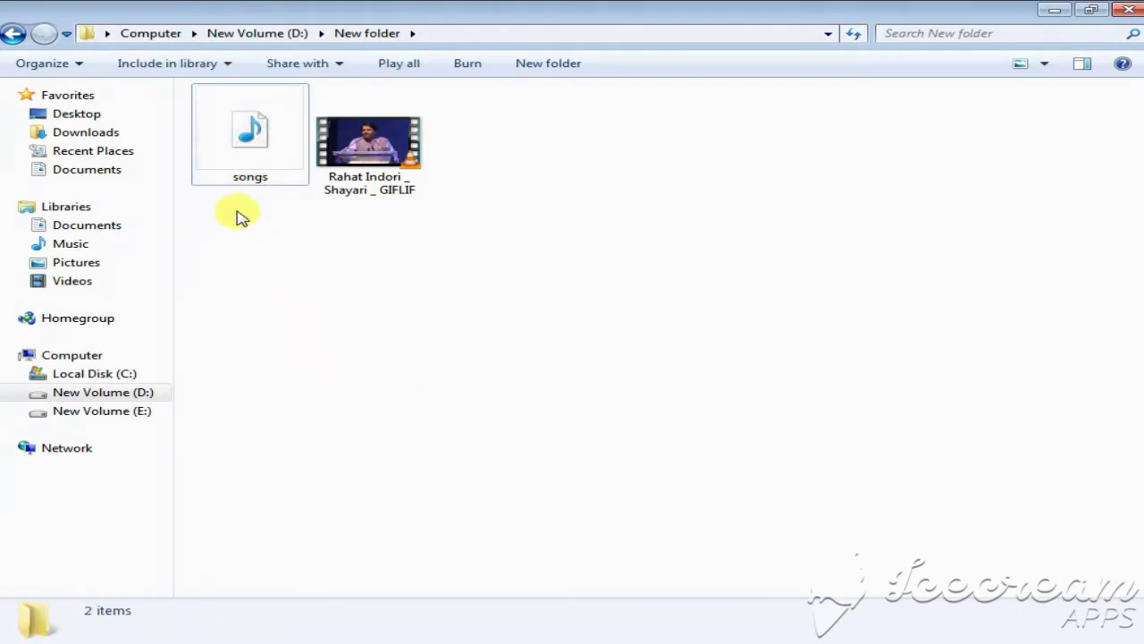
Step: Create a new folder named "Movies" beside the songs folder
right_click(347, 359)
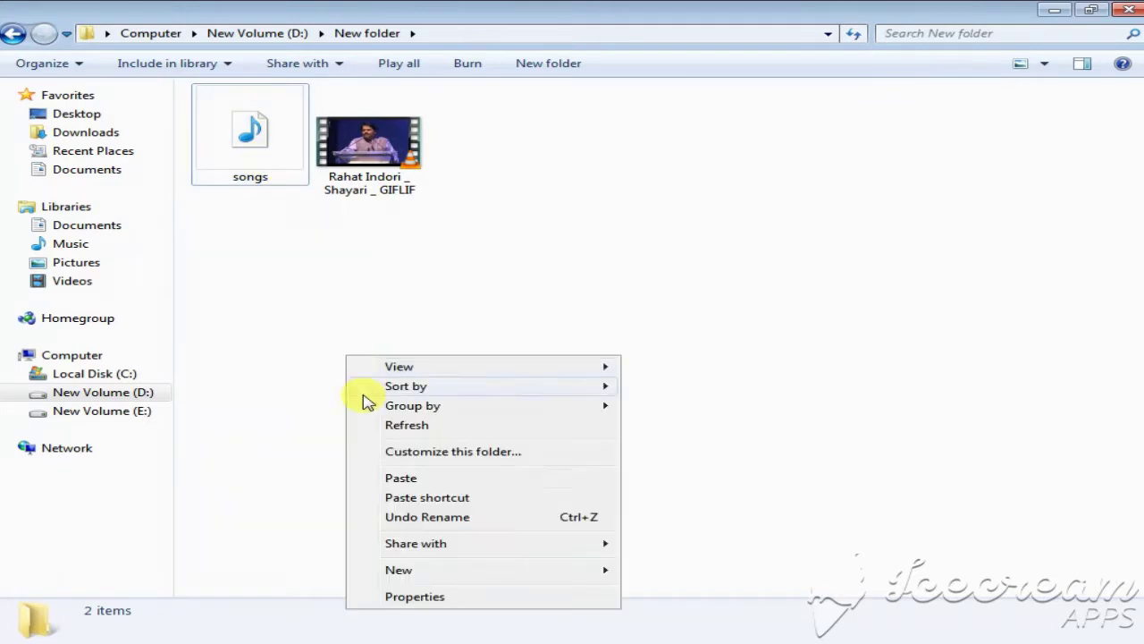
mouse_move(470, 573)
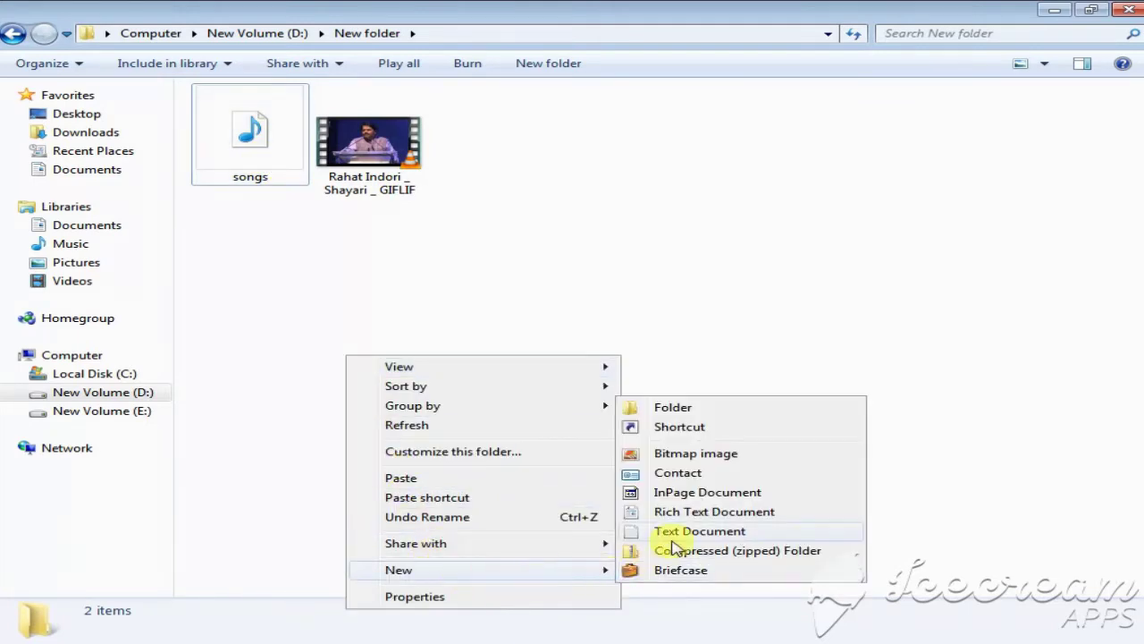
left_click(675, 407)
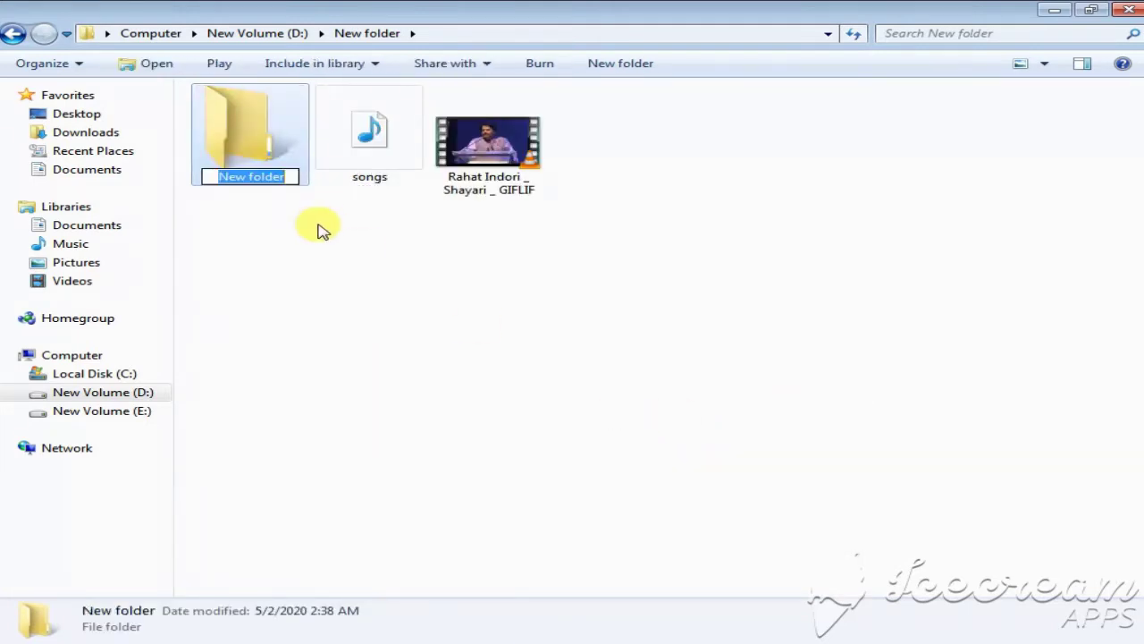
type("Mov")
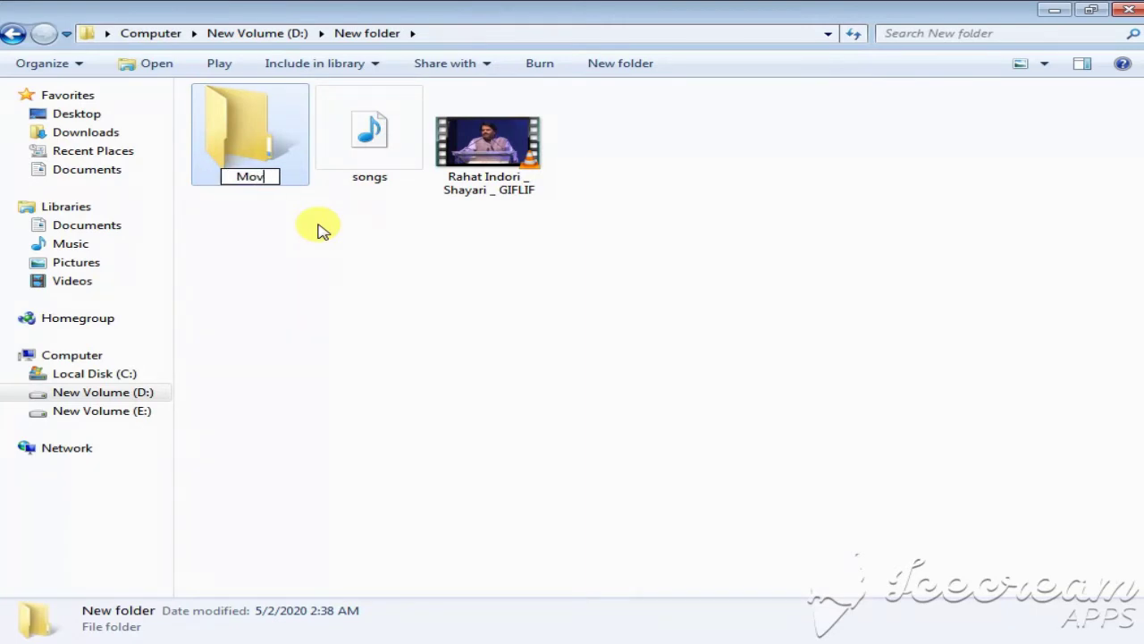
type("ies")
key("Return")
left_click(332, 276)
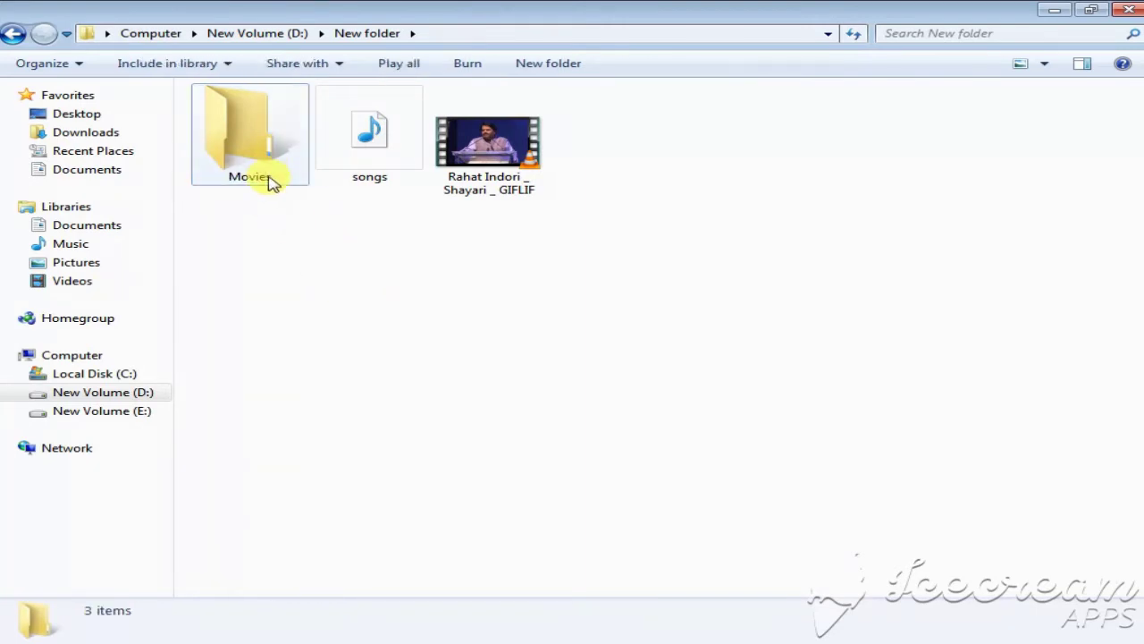
Step: Open the icon selection for the Movies folder from its customization properties
right_click(237, 160)
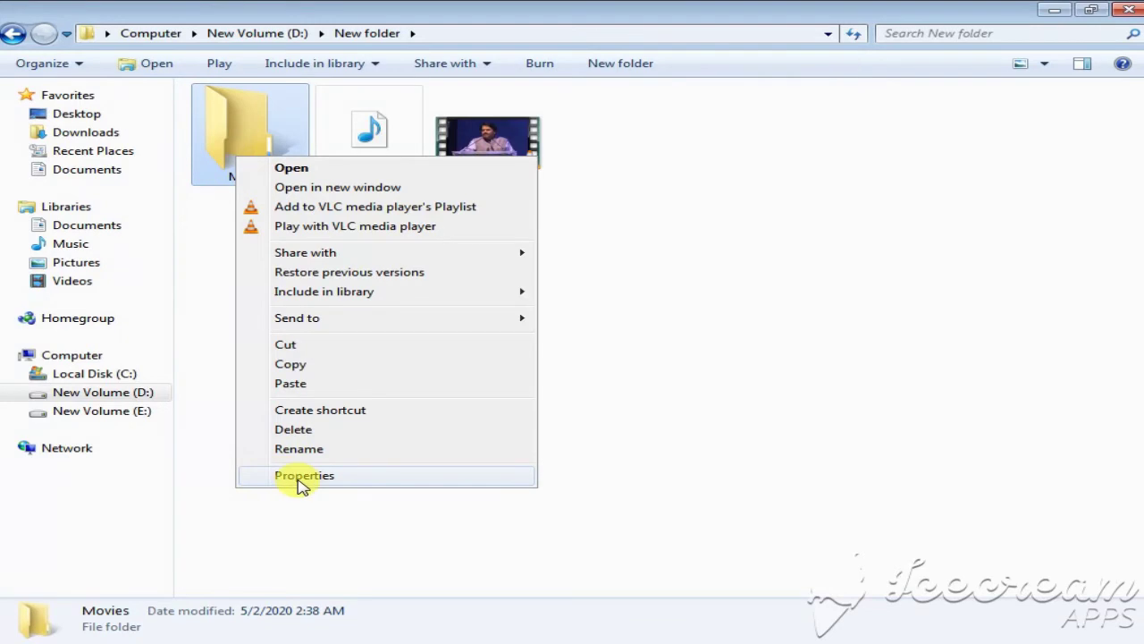
left_click(304, 476)
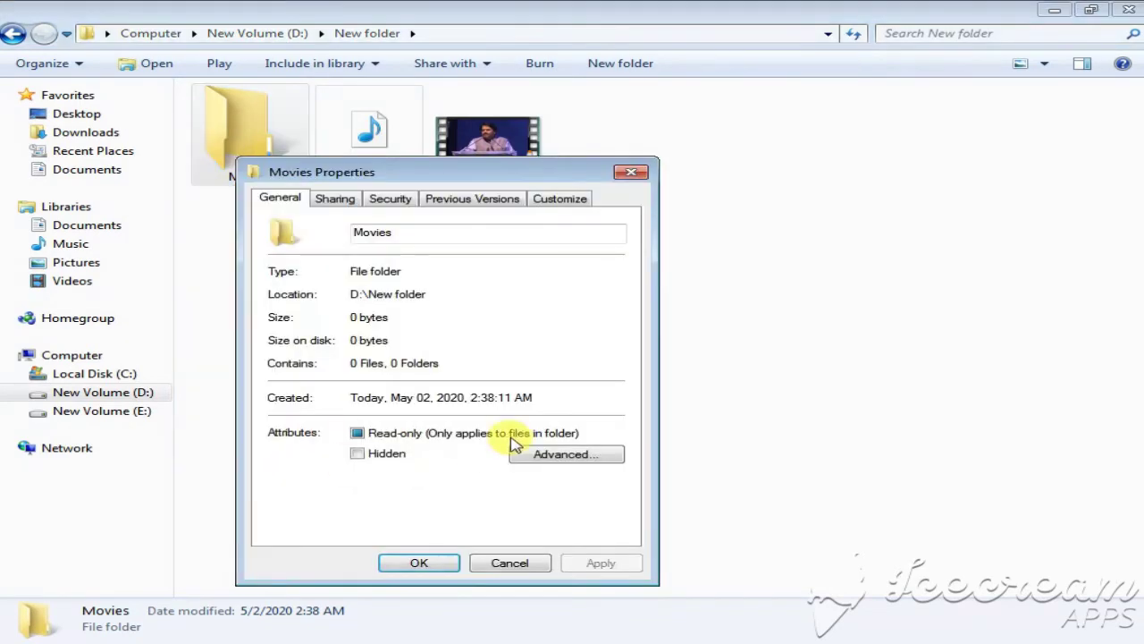
left_click(554, 198)
left_click(328, 464)
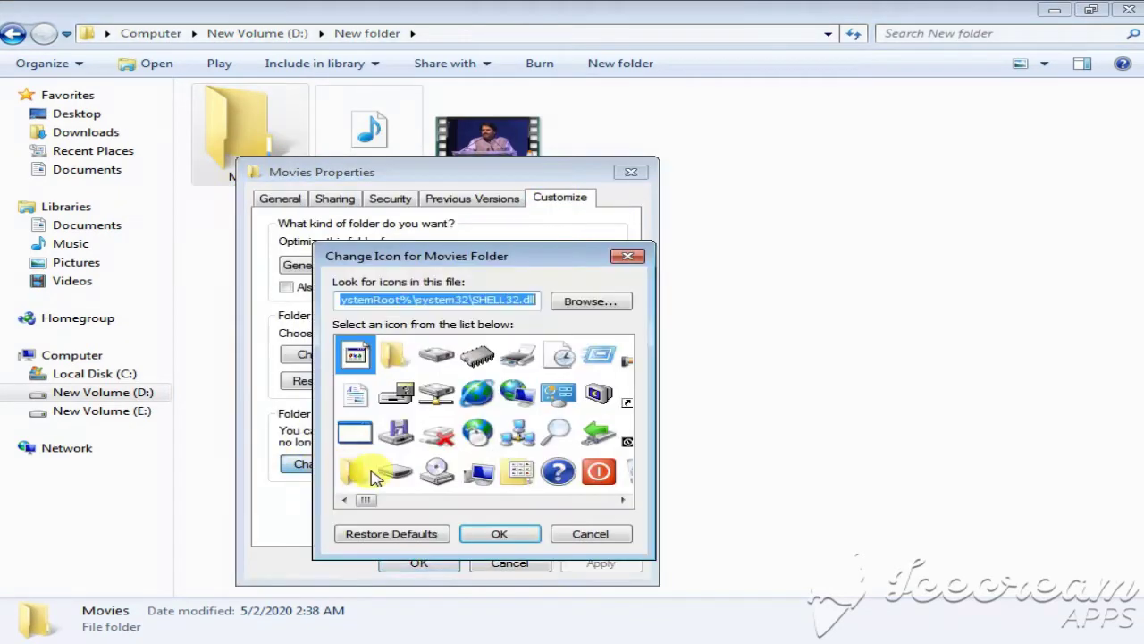
left_click_drag(371, 502, 455, 504)
left_click(482, 482)
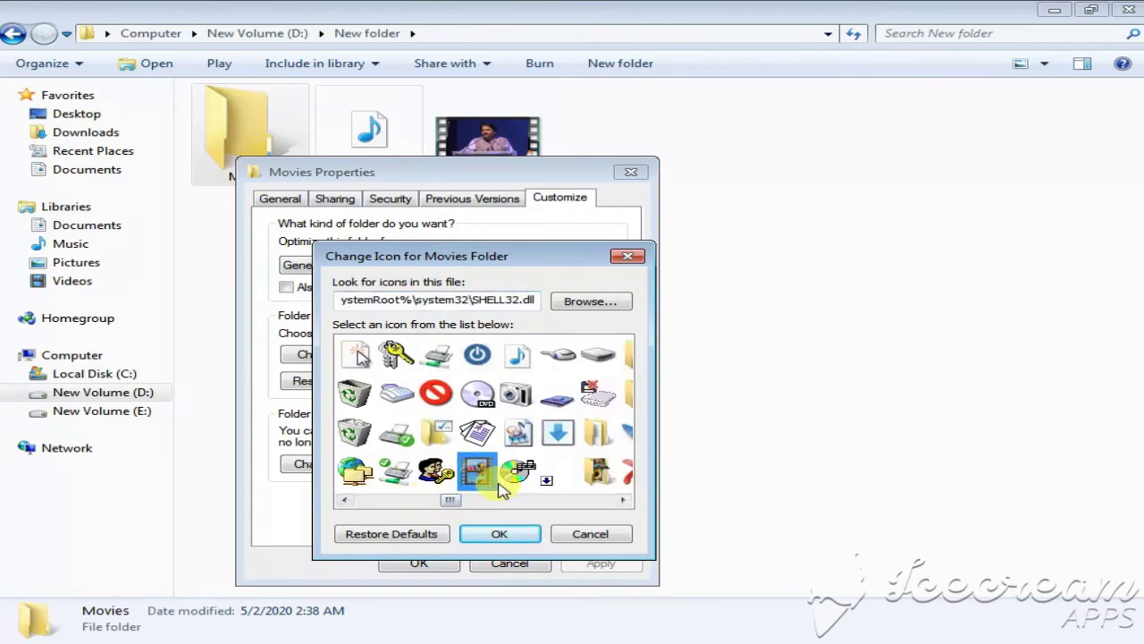
left_click(519, 478)
left_click(476, 471)
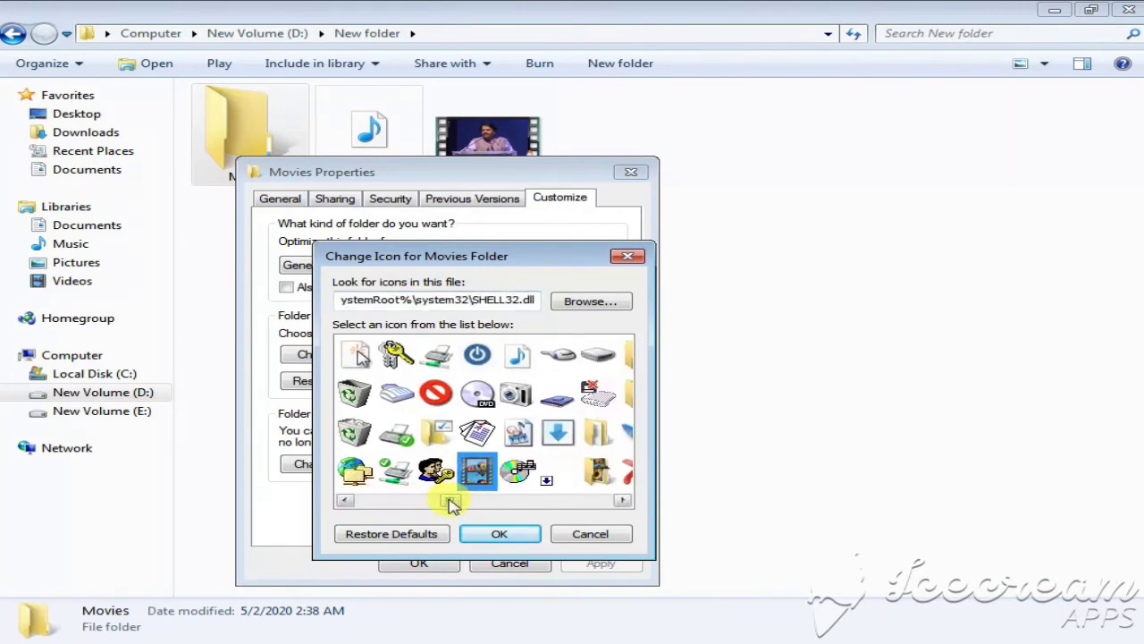
left_click_drag(447, 497, 464, 505)
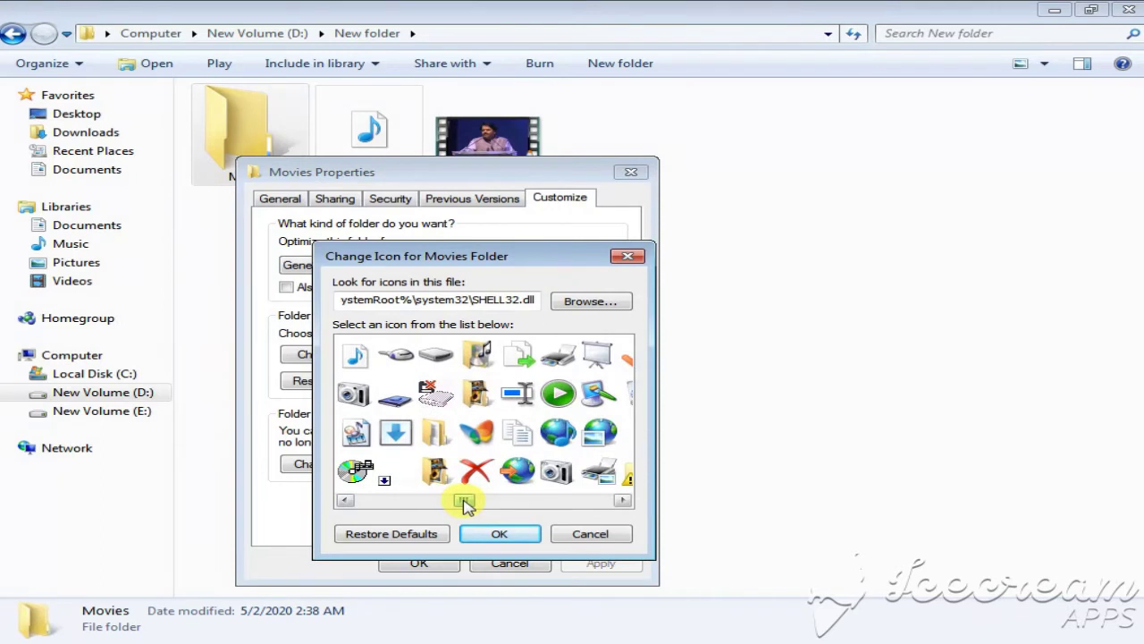
left_click(559, 396)
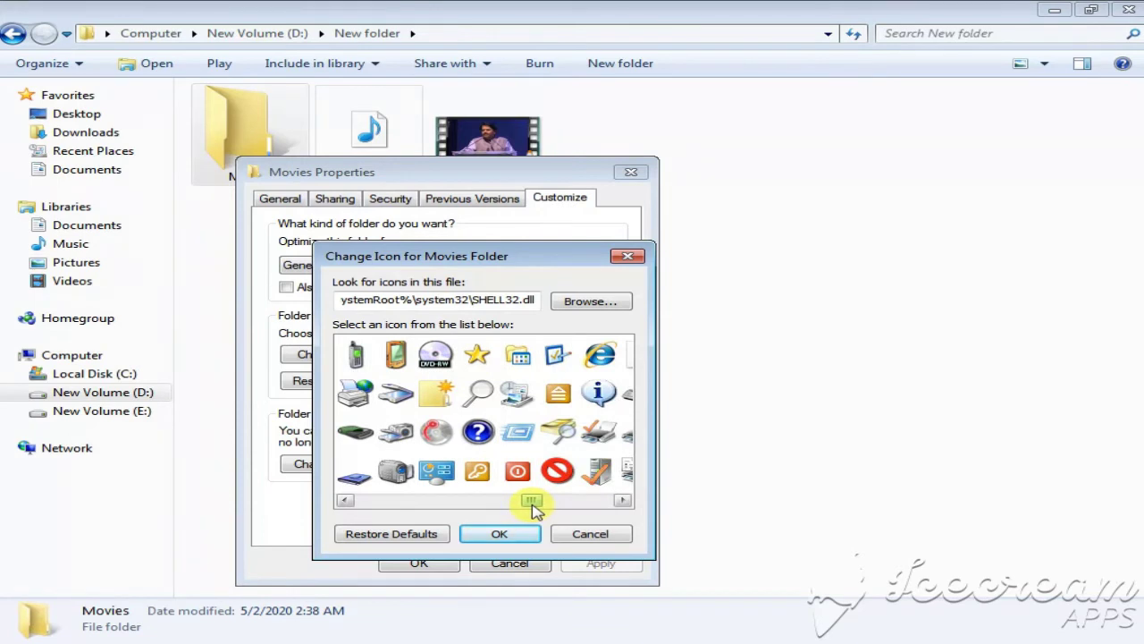
left_click_drag(532, 506, 547, 508)
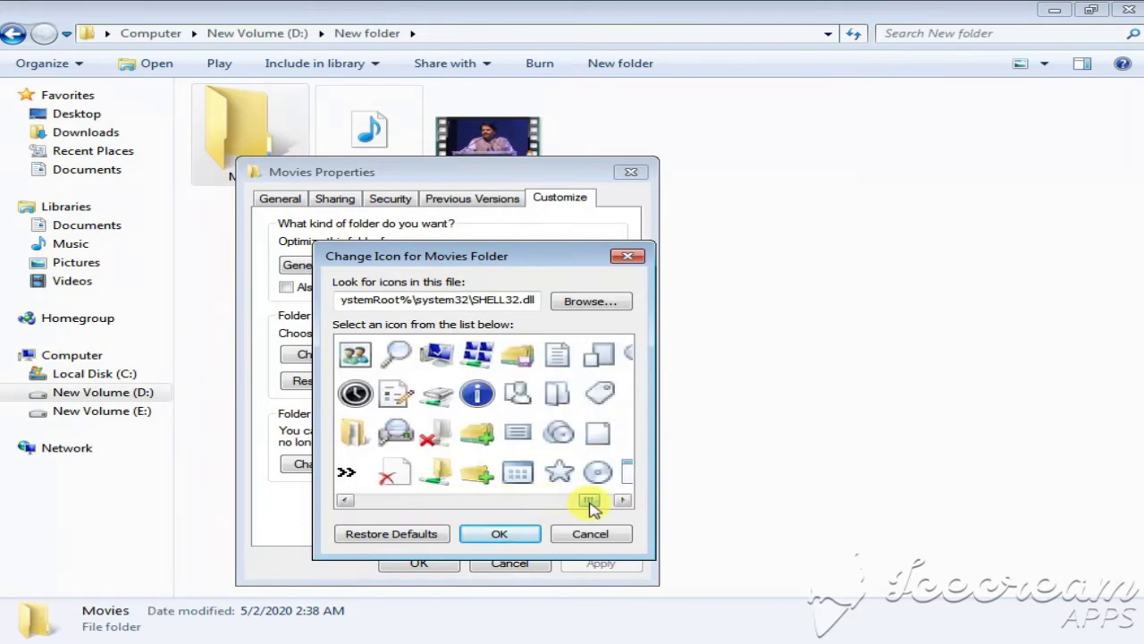
Step: Choose the filmstrip picture from the SHELL32.dll icons as the Movies folder's icon
left_click_drag(587, 506, 456, 509)
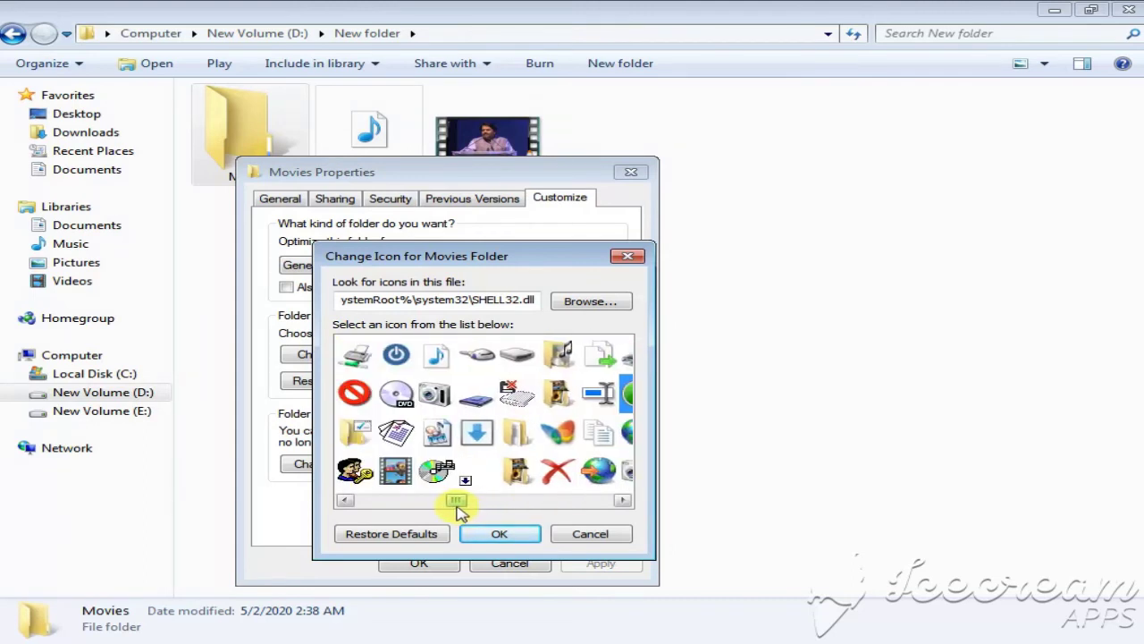
left_click(396, 470)
left_click(491, 534)
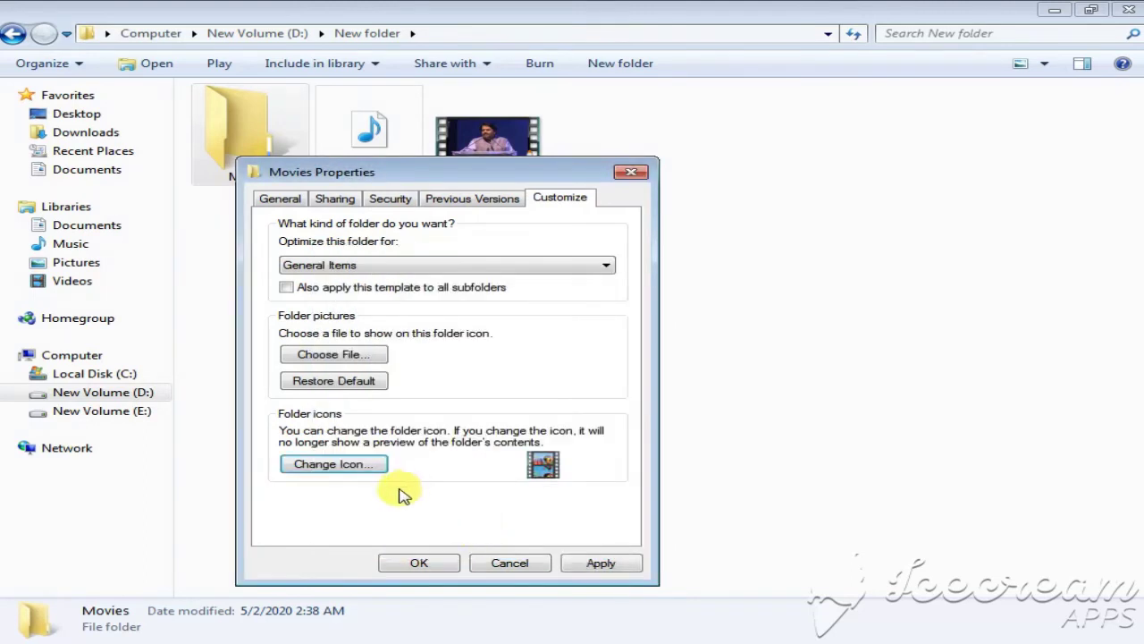
Step: Apply the filmstrip icon to the Movies folder and close its properties
left_click(416, 566)
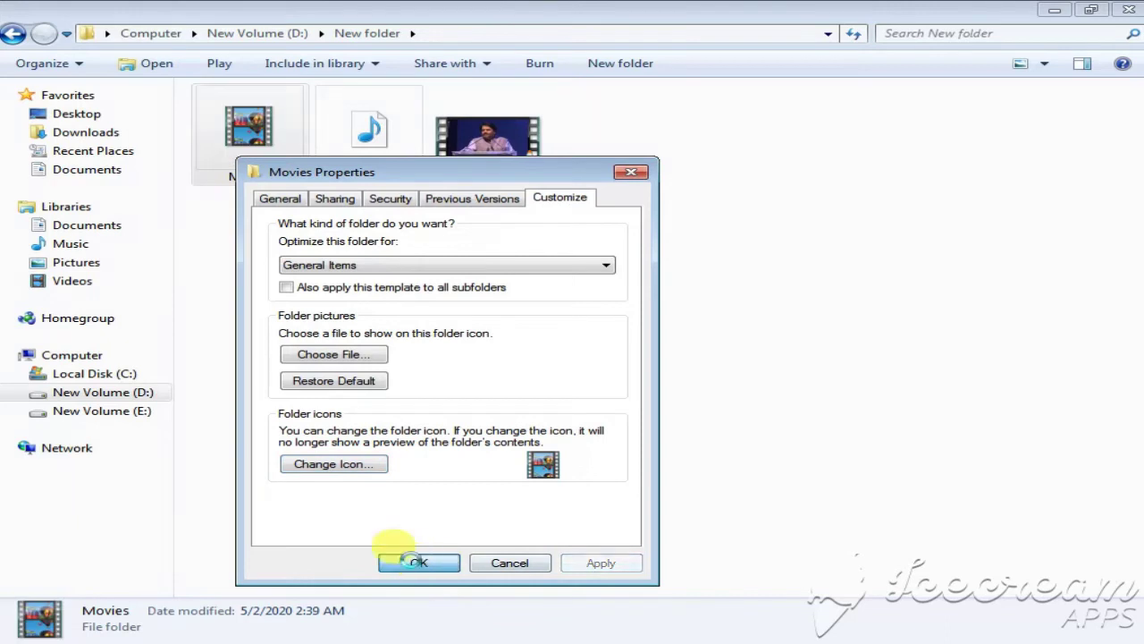
right_click(472, 312)
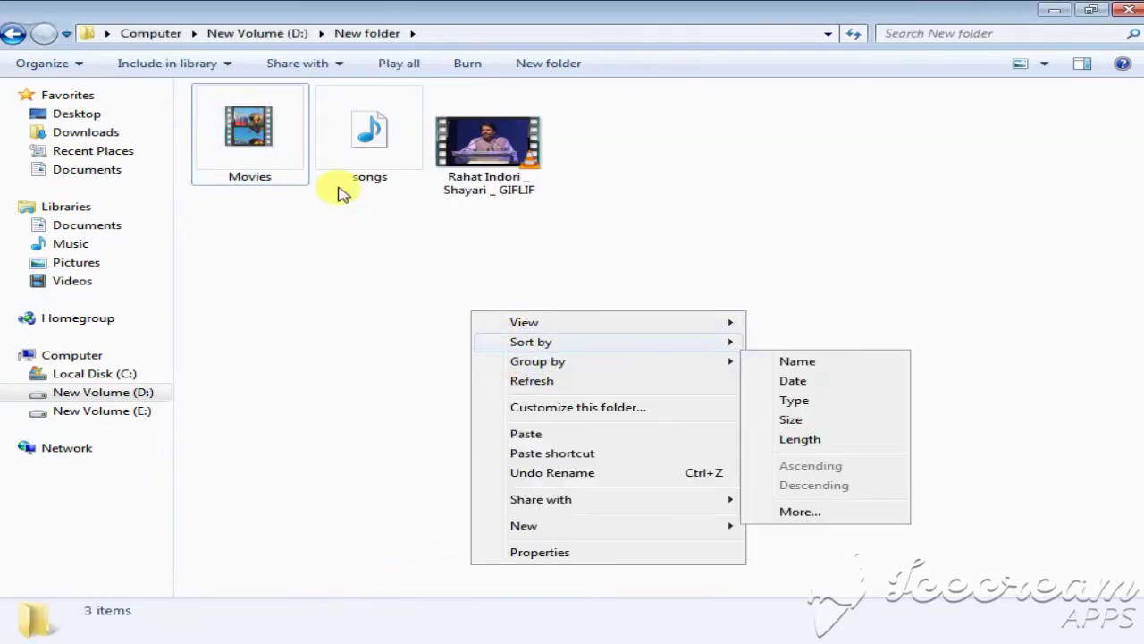
left_click(252, 155)
left_click(306, 259)
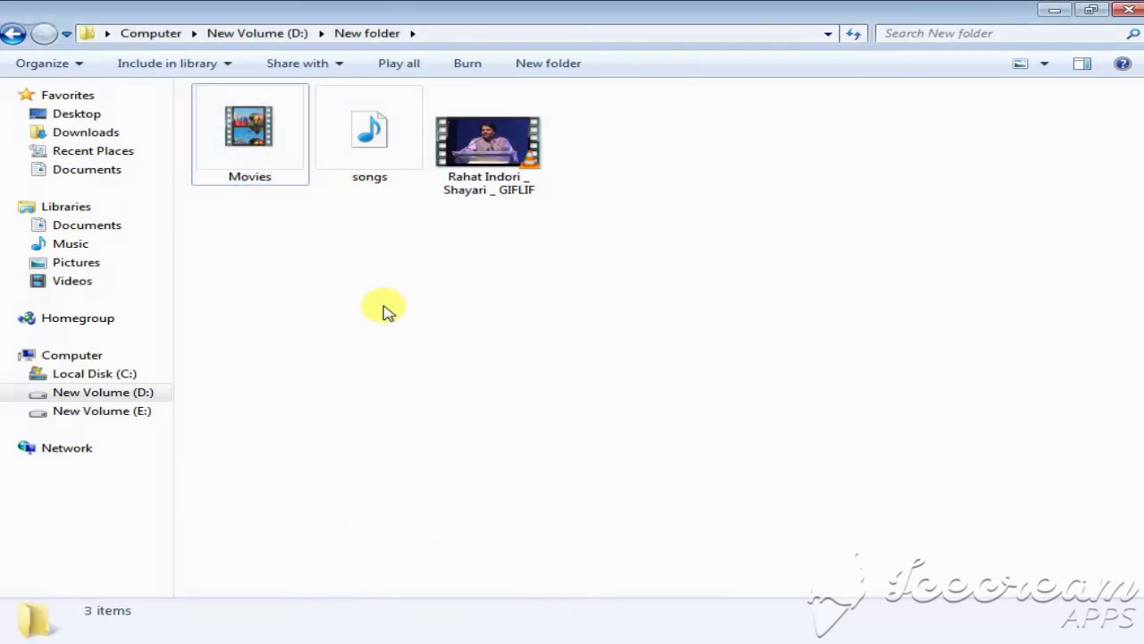
Step: Create a new folder named "dont touch" beside the Movies and songs folders
right_click(385, 307)
mouse_move(496, 529)
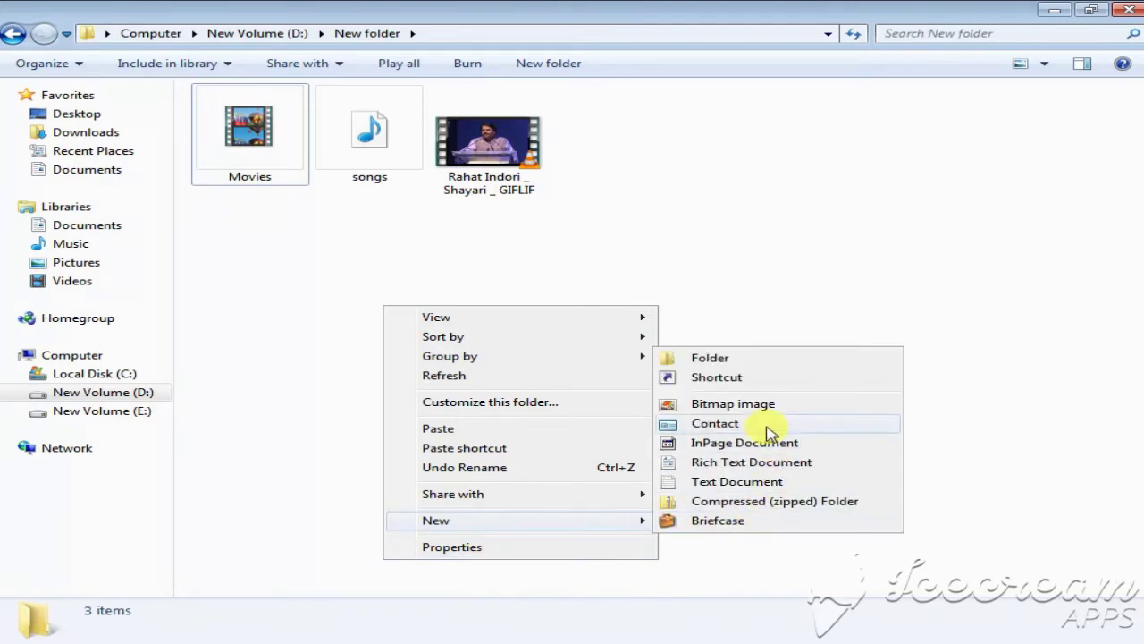
left_click(744, 366)
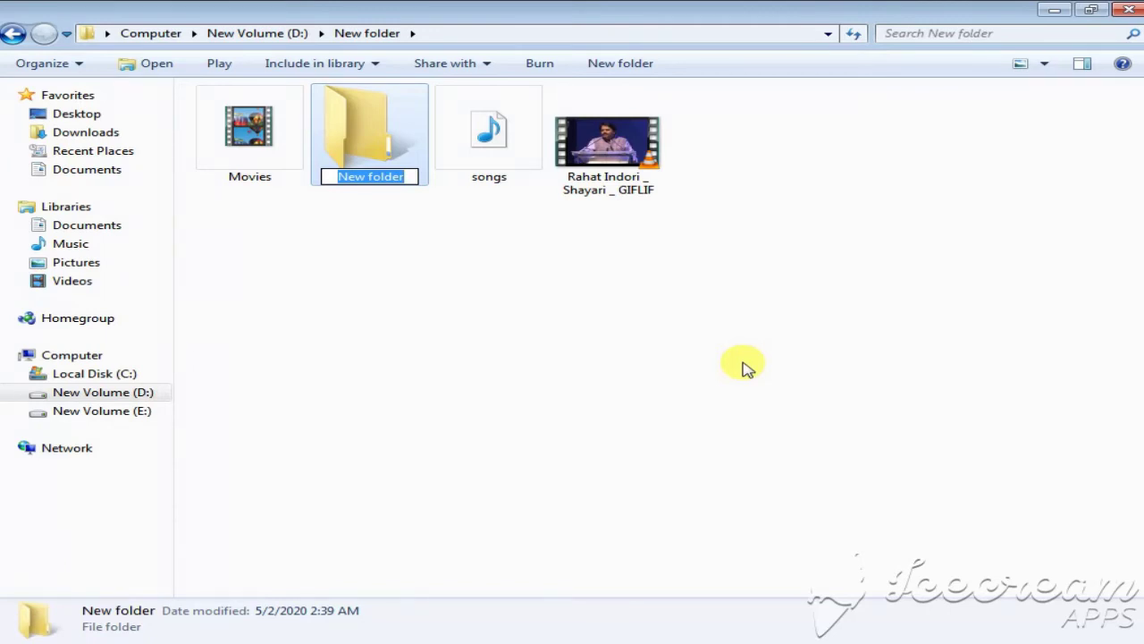
type("don")
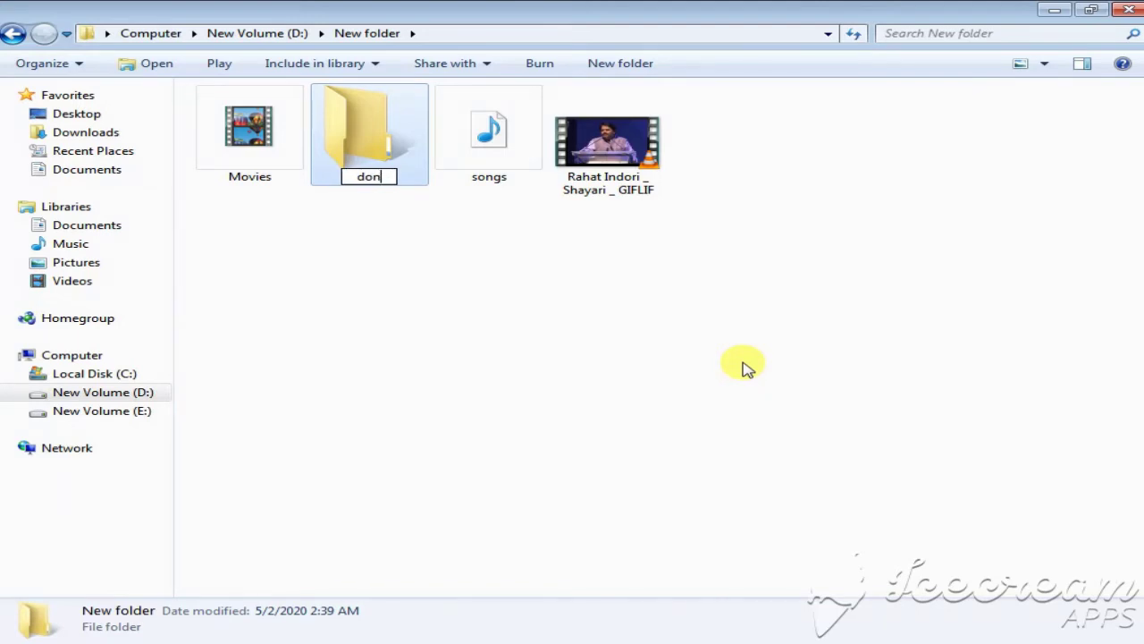
type("t touch")
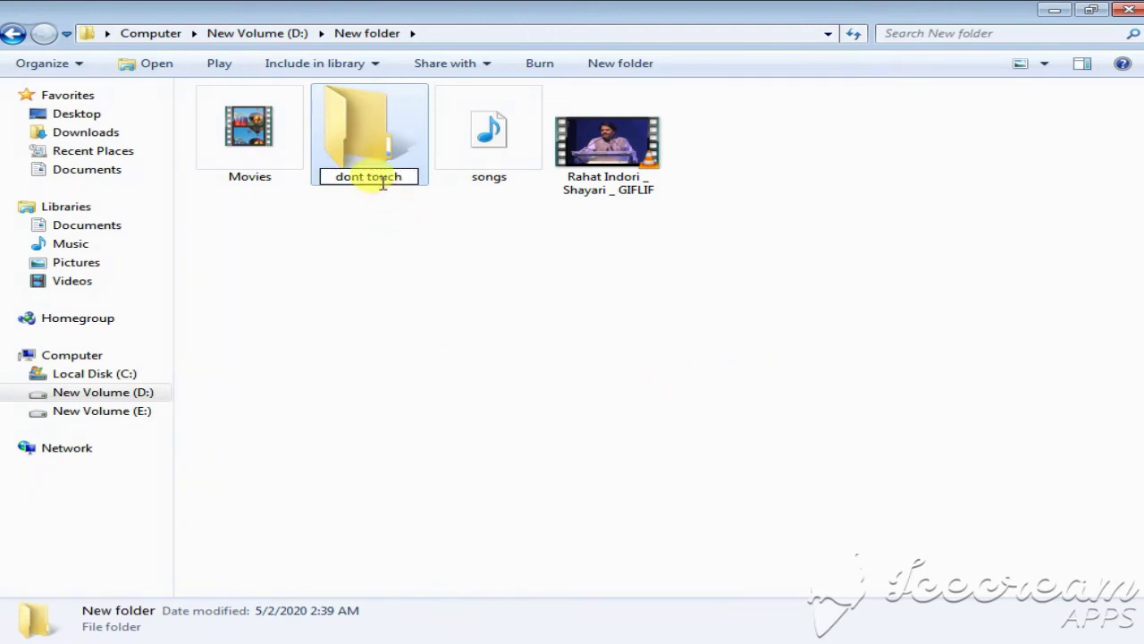
left_click(402, 279)
Step: Open the icon selection for the "dont touch" folder from its customization properties
right_click(249, 164)
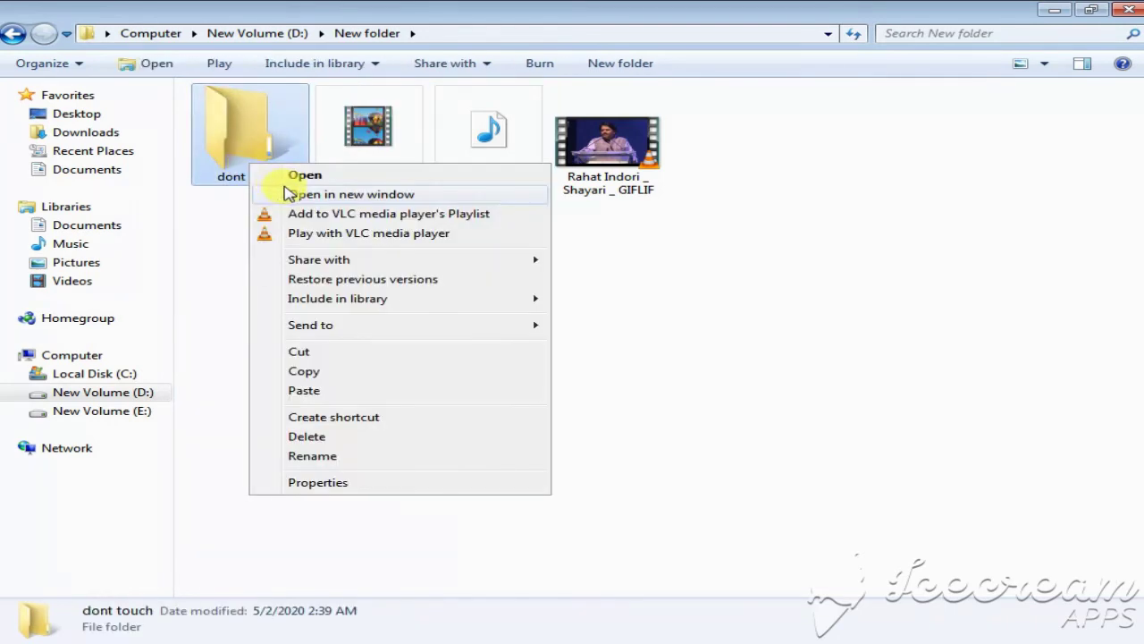
left_click(327, 482)
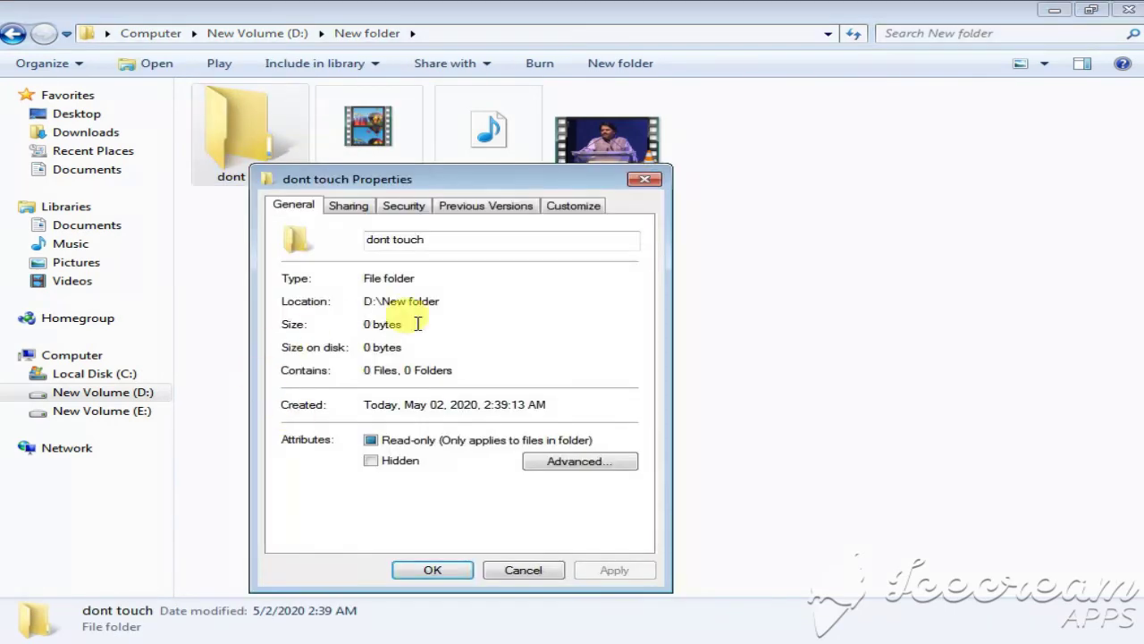
left_click(567, 208)
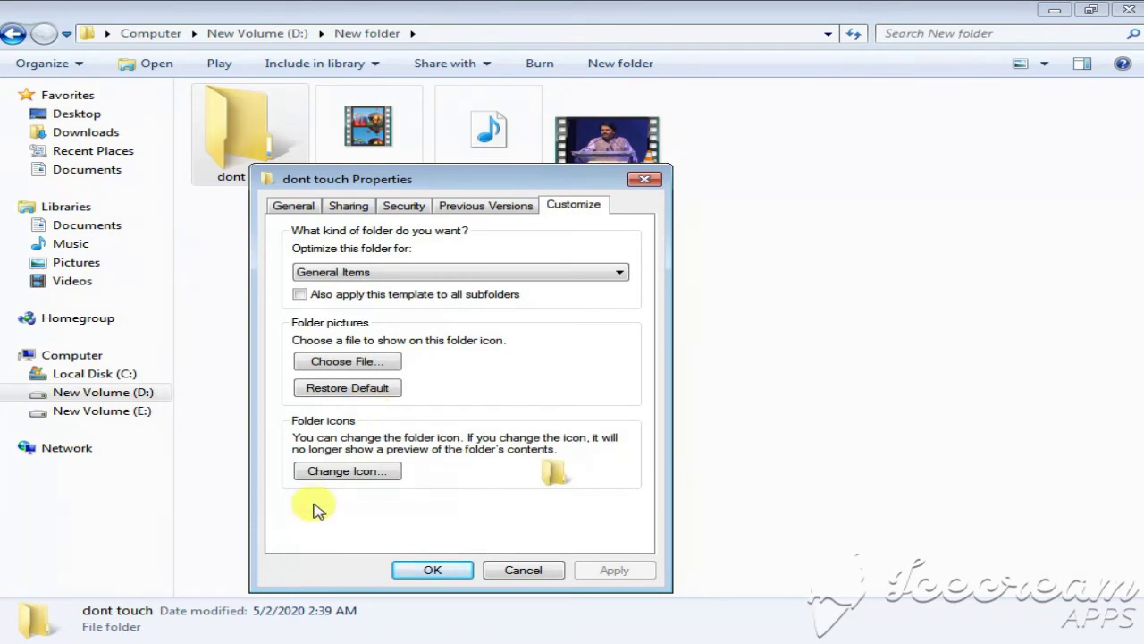
left_click(348, 474)
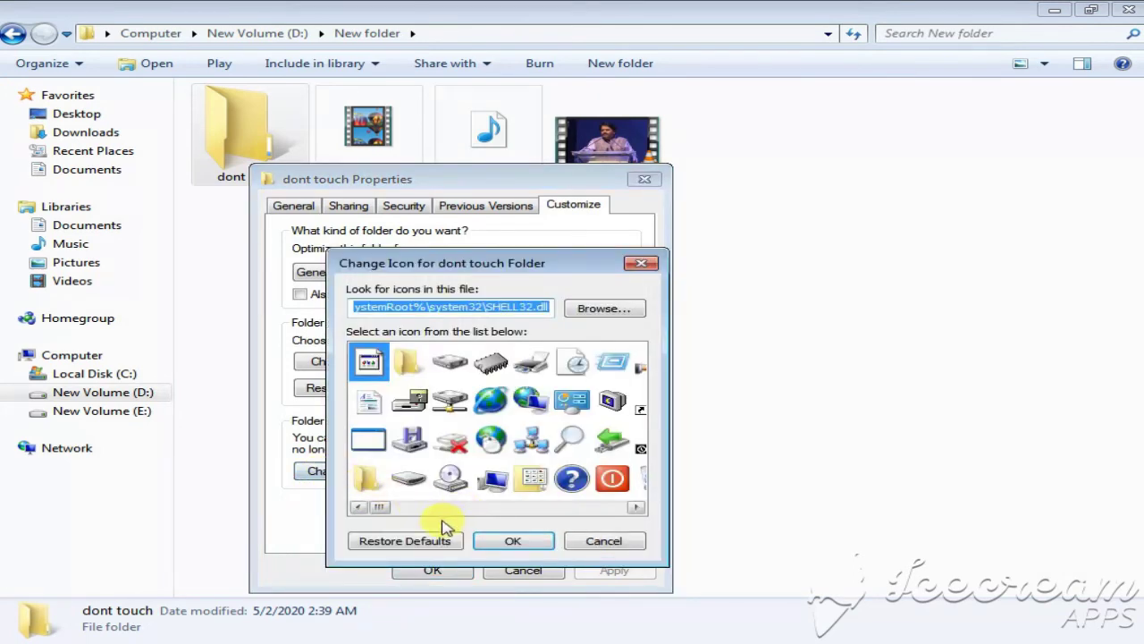
Step: Choose the red prohibition sign from the SHELL32.dll icons as the "dont touch" folder's icon
left_click_drag(384, 511, 489, 512)
left_click(458, 406)
left_click_drag(497, 511, 617, 509)
left_click(476, 478)
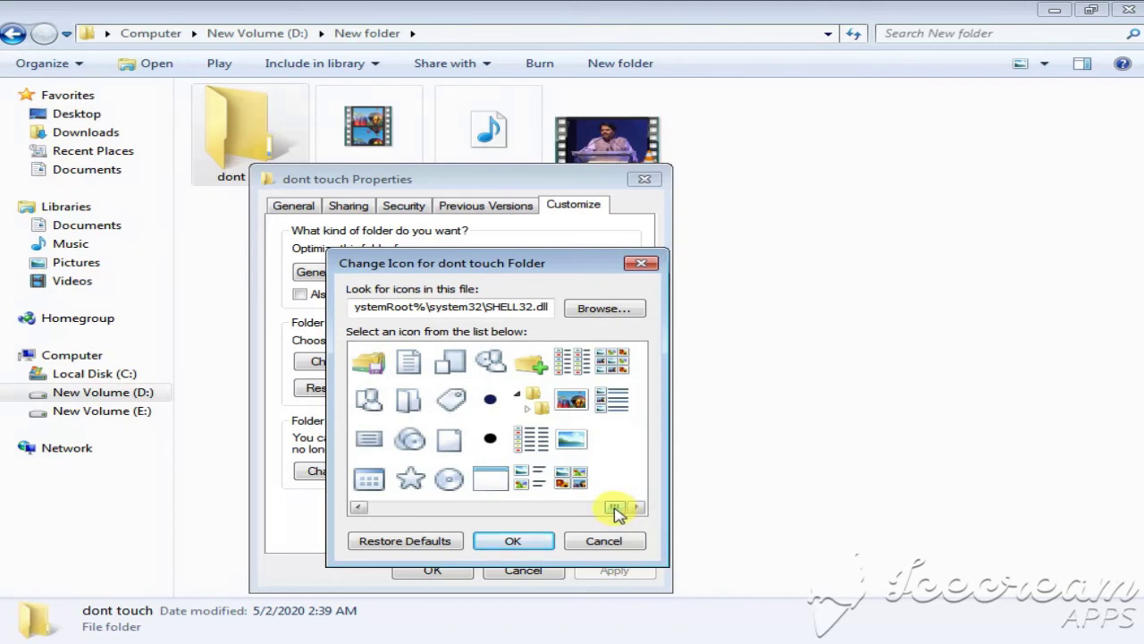
left_click(514, 544)
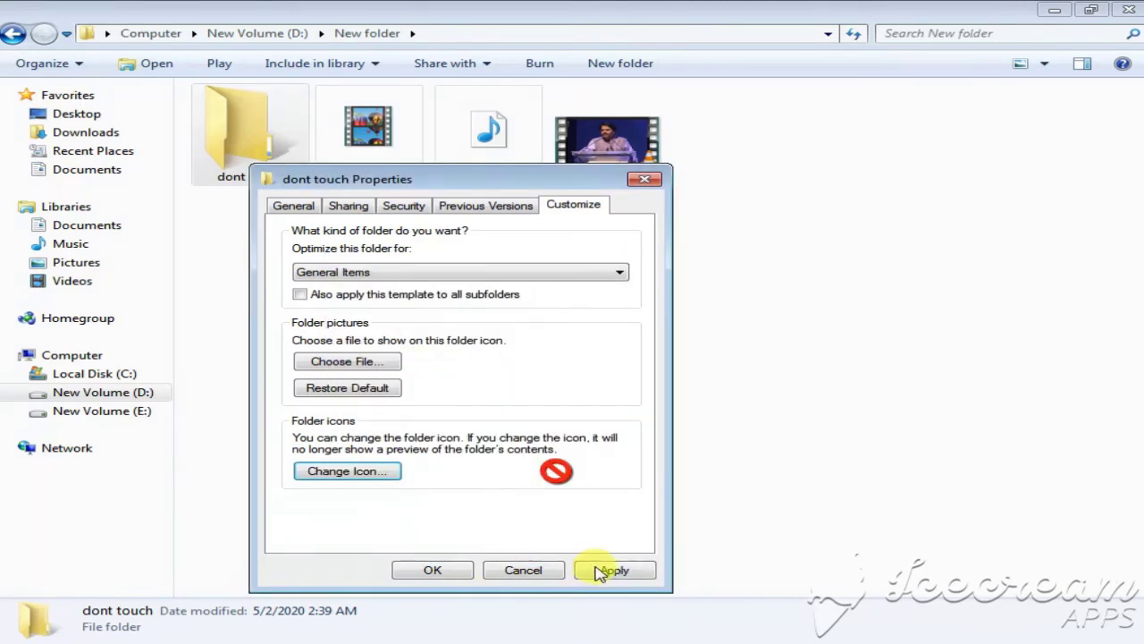
Step: Apply the prohibition icon to the "dont touch" folder, close its properties and refresh the folder view
left_click(613, 568)
left_click(435, 570)
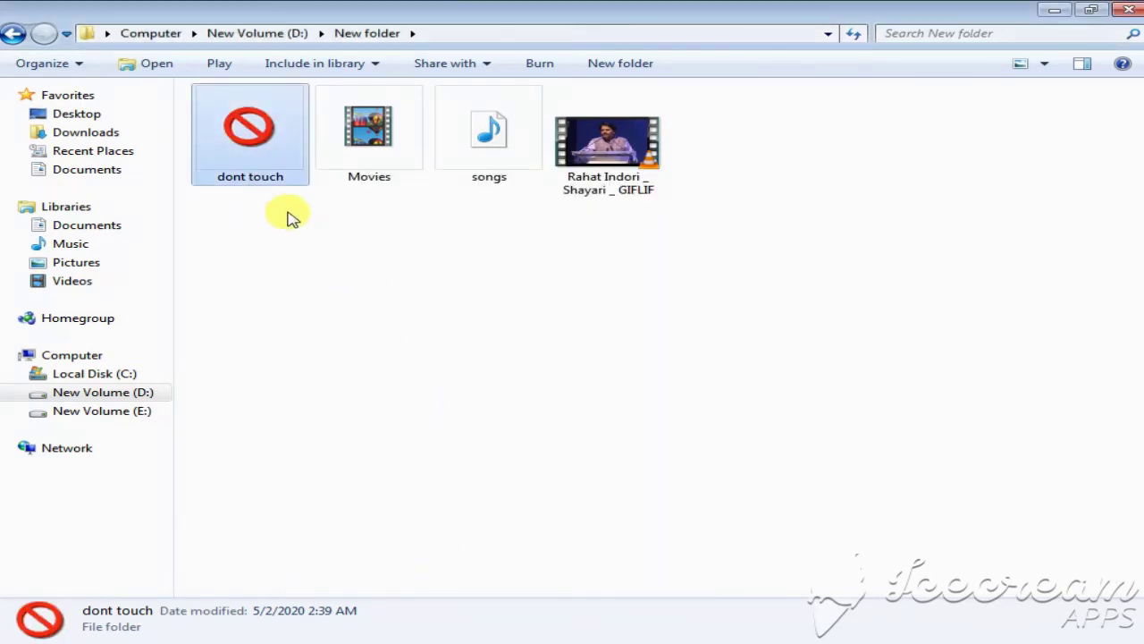
left_click(279, 211)
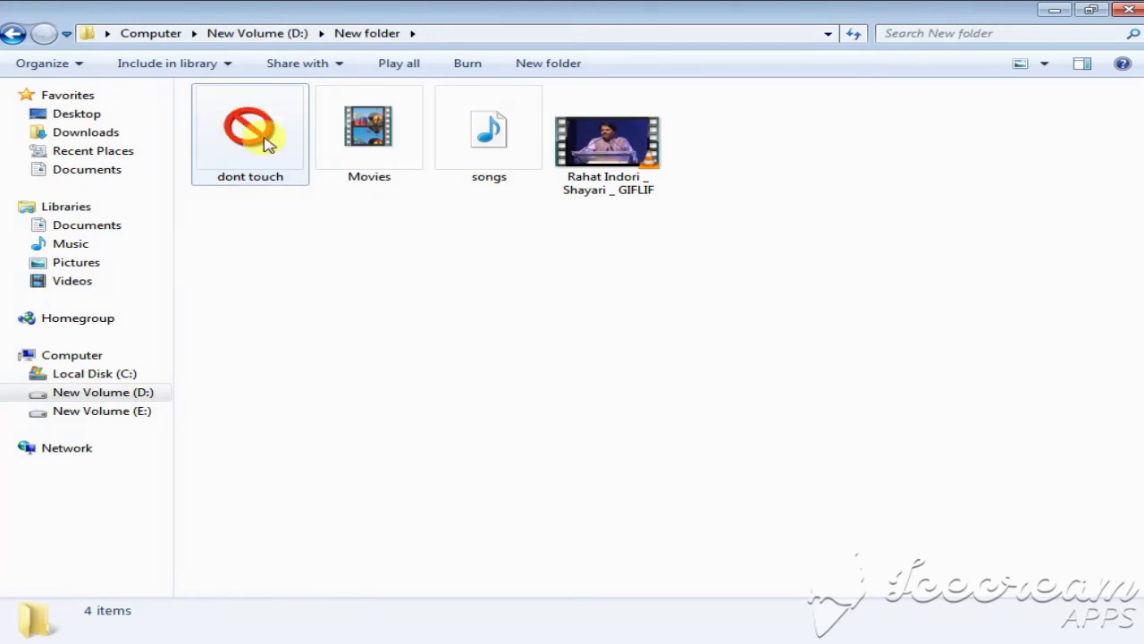
right_click(347, 333)
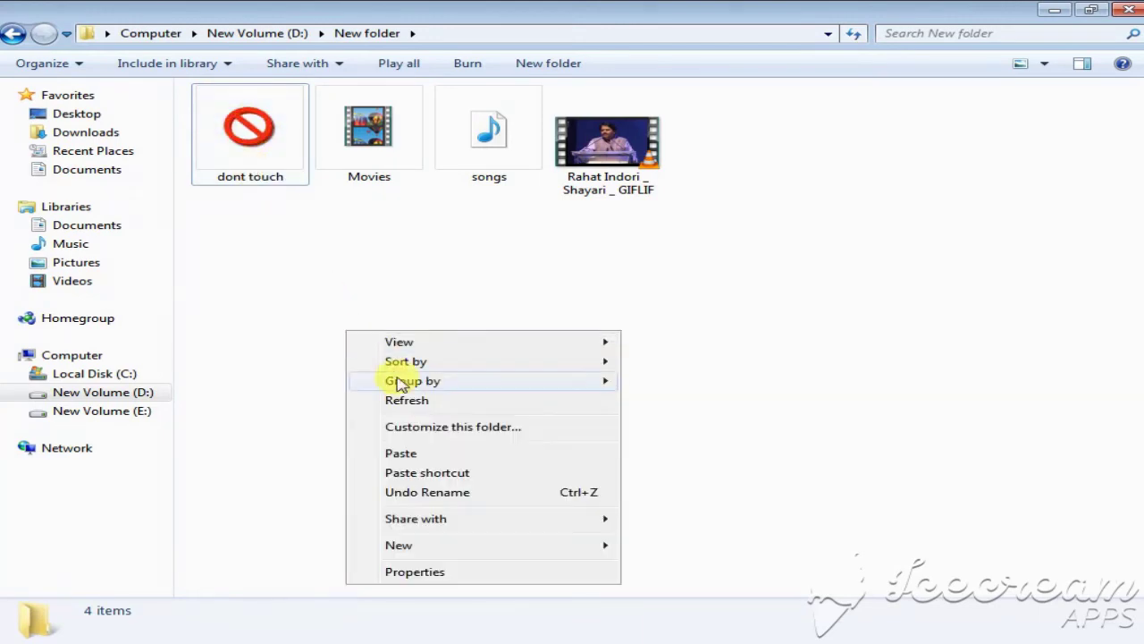
left_click(409, 400)
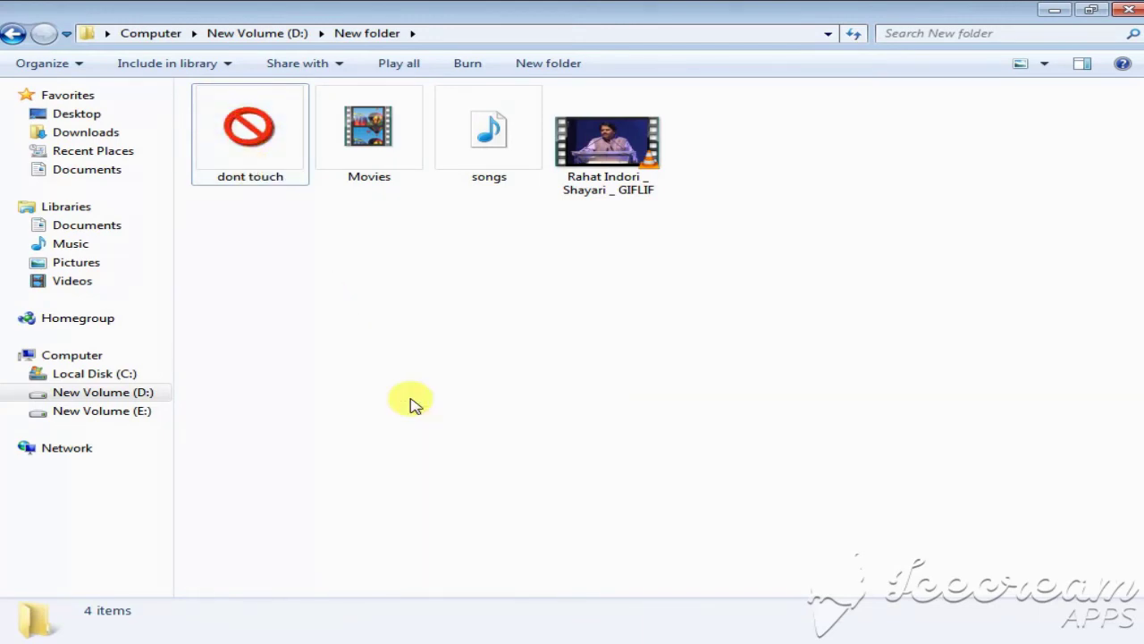